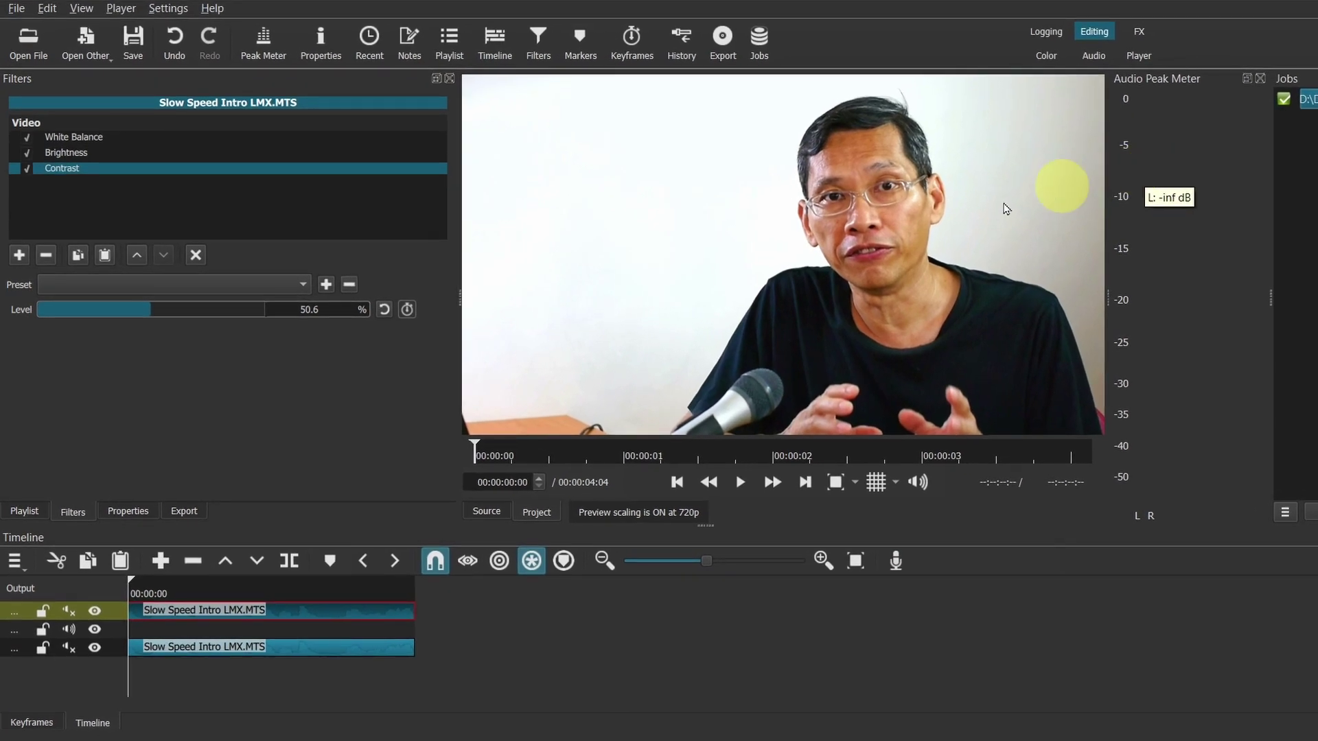
Preview the clip, hiding and then re-showing the top video track
{"action": "key", "text": "space"}
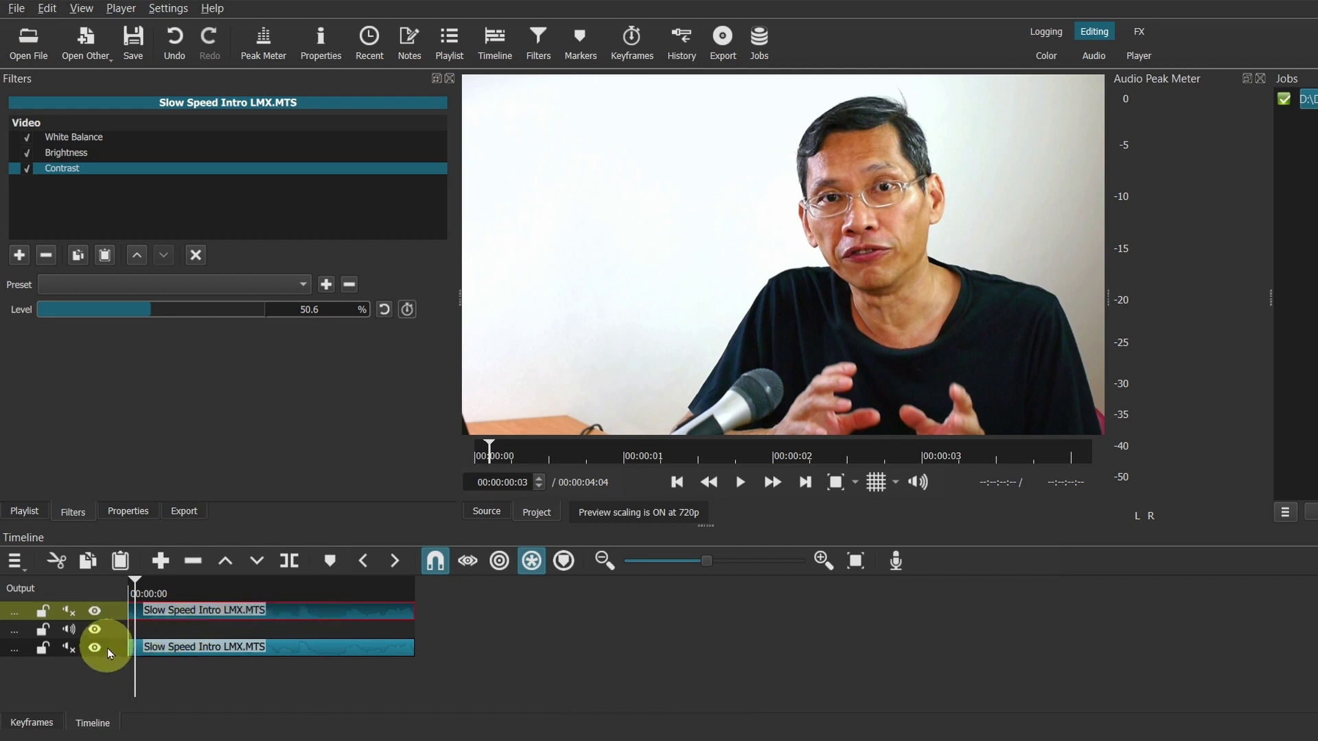
{"action": "left_click", "coordinate": [96, 612]}
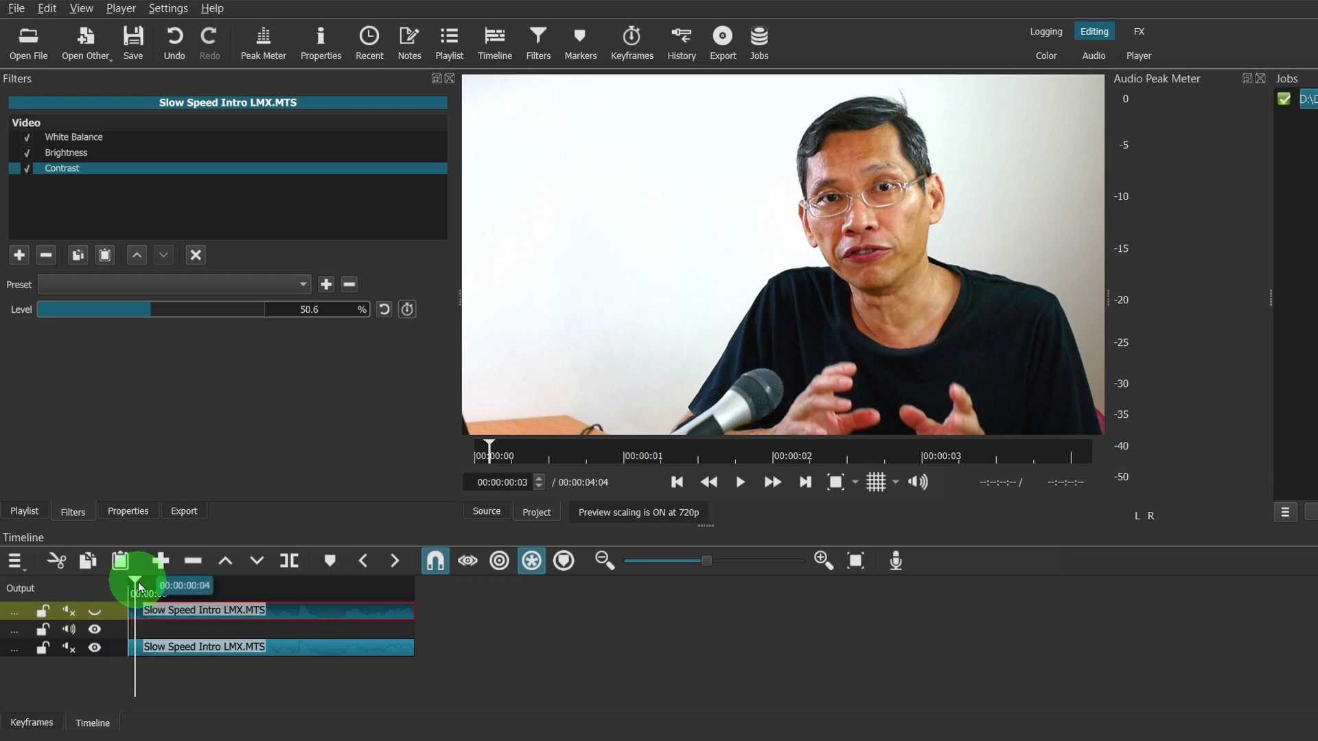
{"action": "left_click", "coordinate": [95, 610]}
{"action": "left_click", "coordinate": [151, 592]}
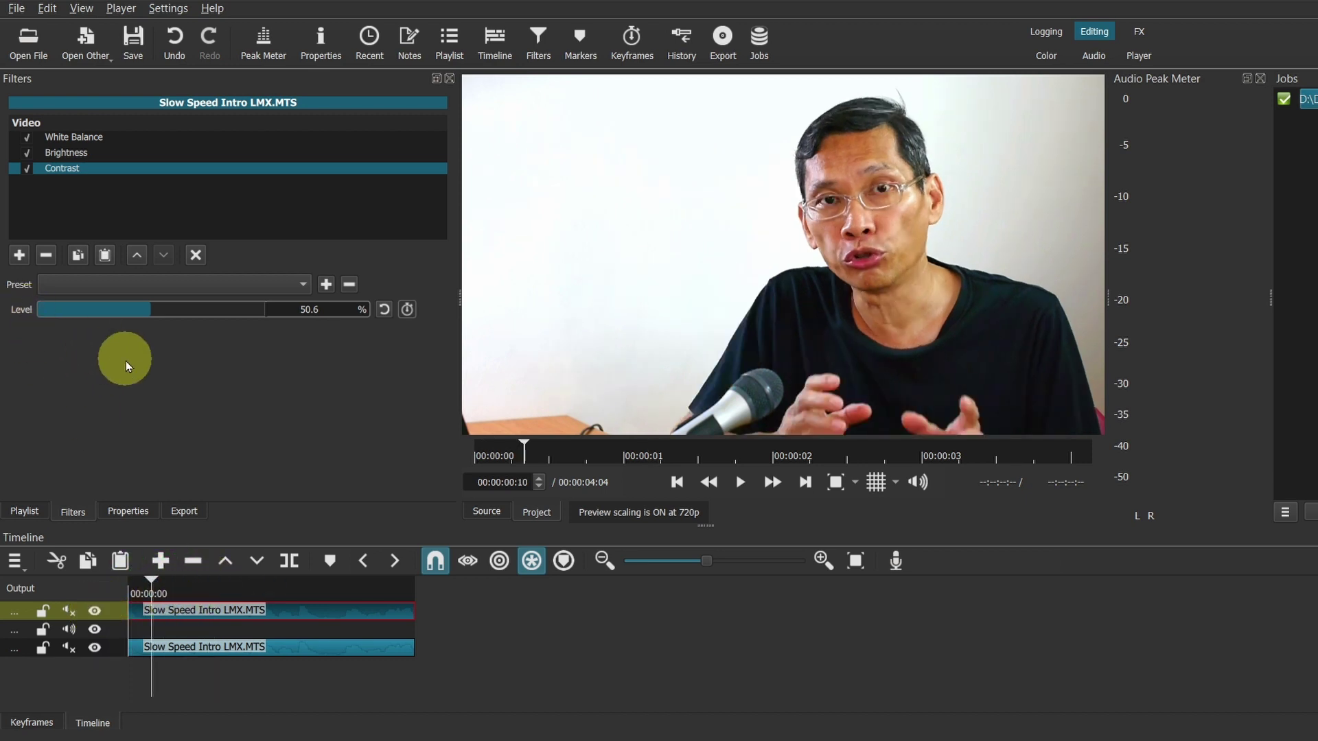
Add the Mask: Draw (Glaxnimate) filter and create a new mask file named Mask JW 2
{"action": "left_click", "coordinate": [19, 256]}
{"action": "type", "text": "mask"}
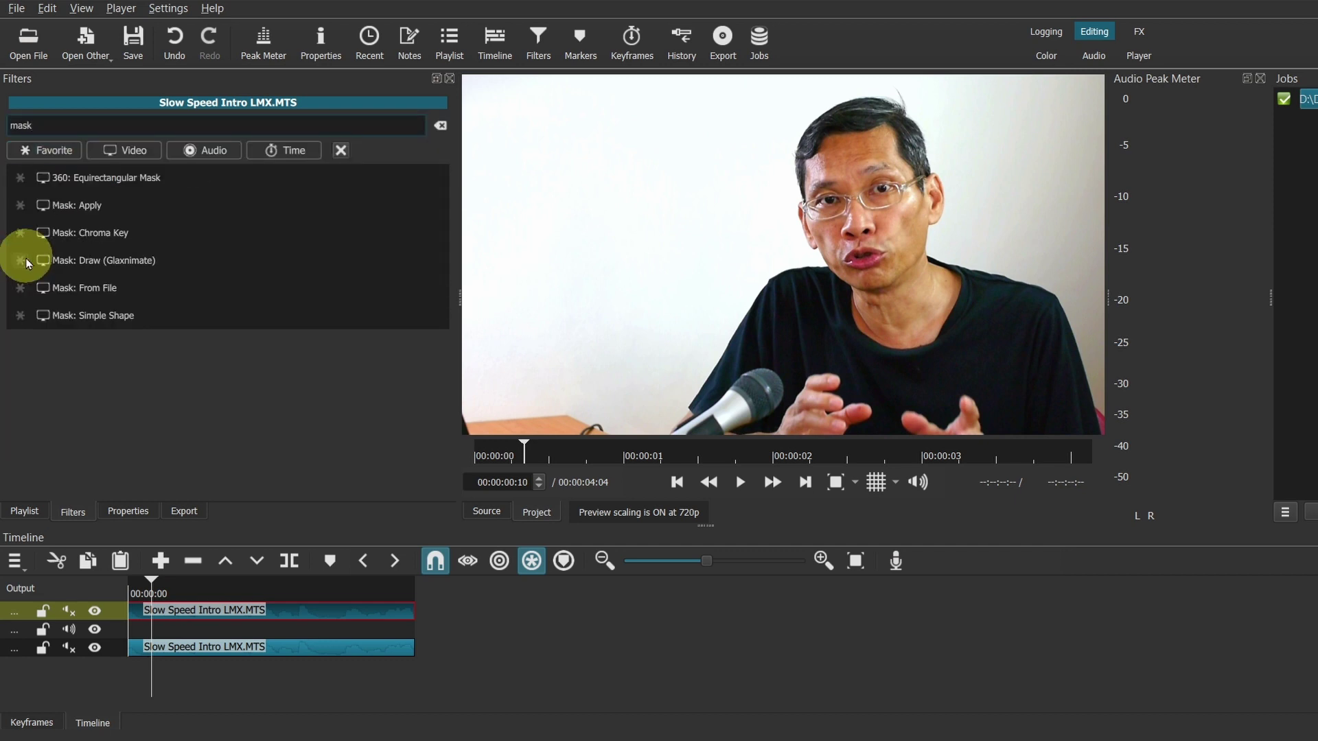
{"action": "left_click", "coordinate": [130, 260]}
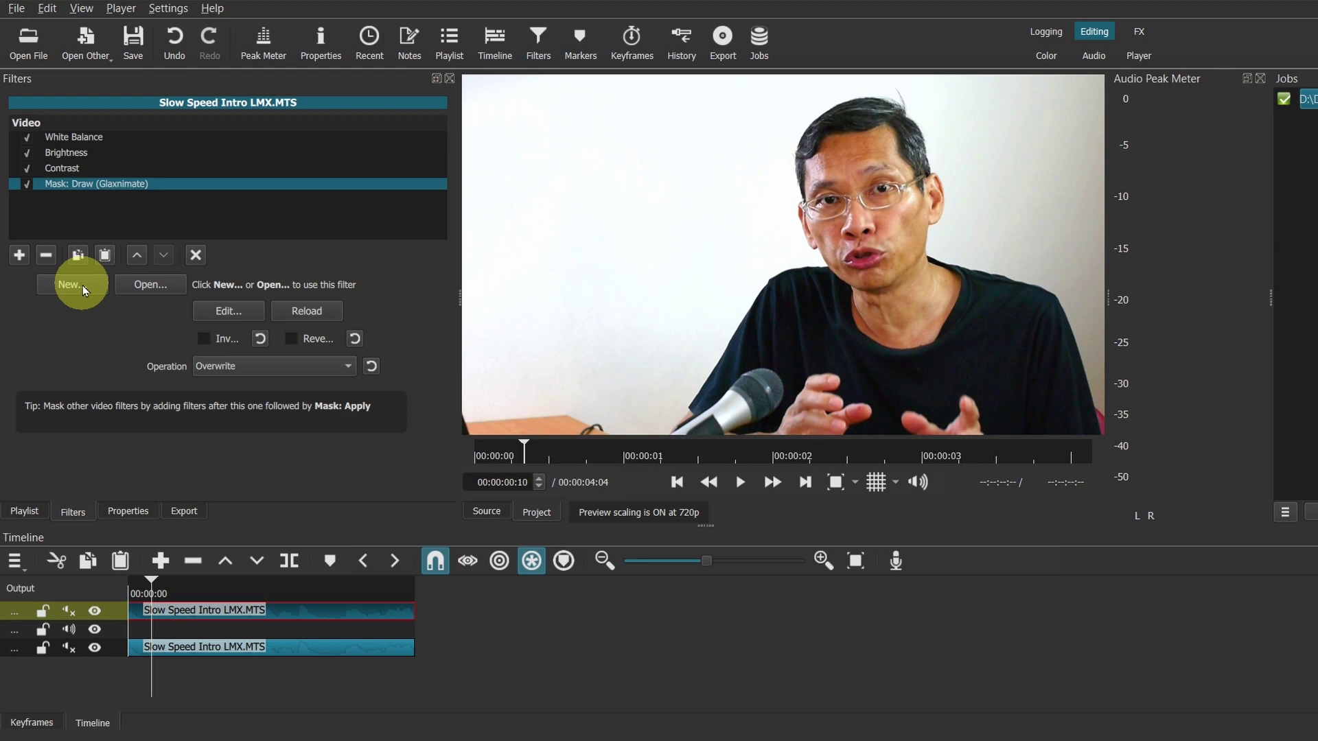
{"action": "left_click", "coordinate": [82, 286]}
{"action": "type", "text": "Ma"}
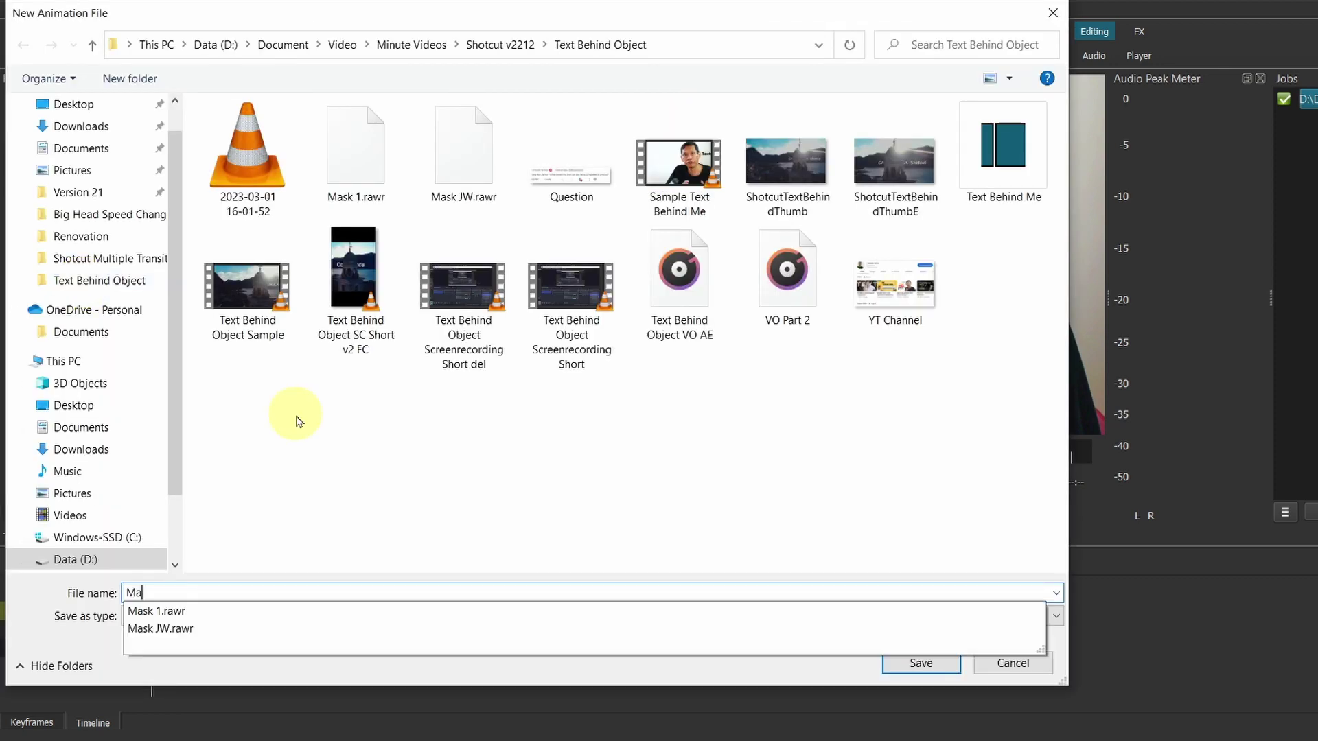
{"action": "type", "text": "sk JW"}
{"action": "key", "text": "Escape"}
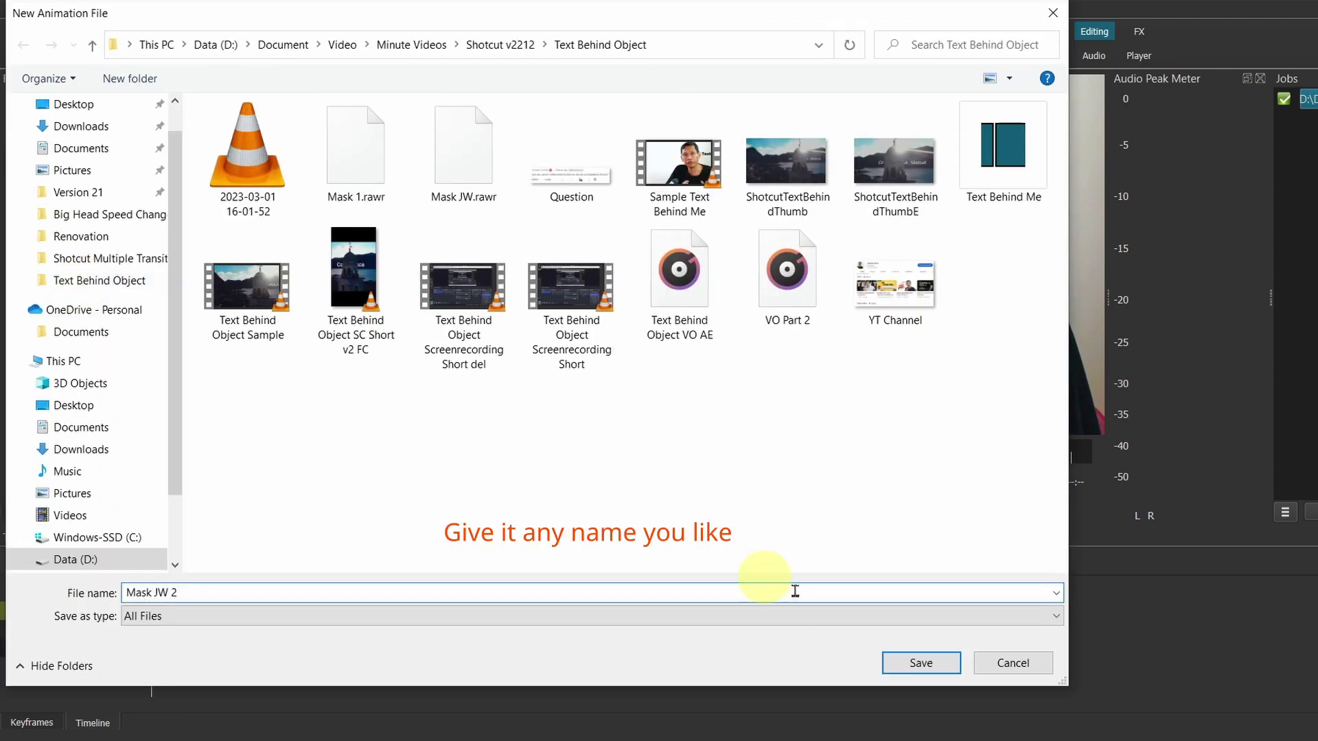
{"action": "left_click", "coordinate": [916, 662]}
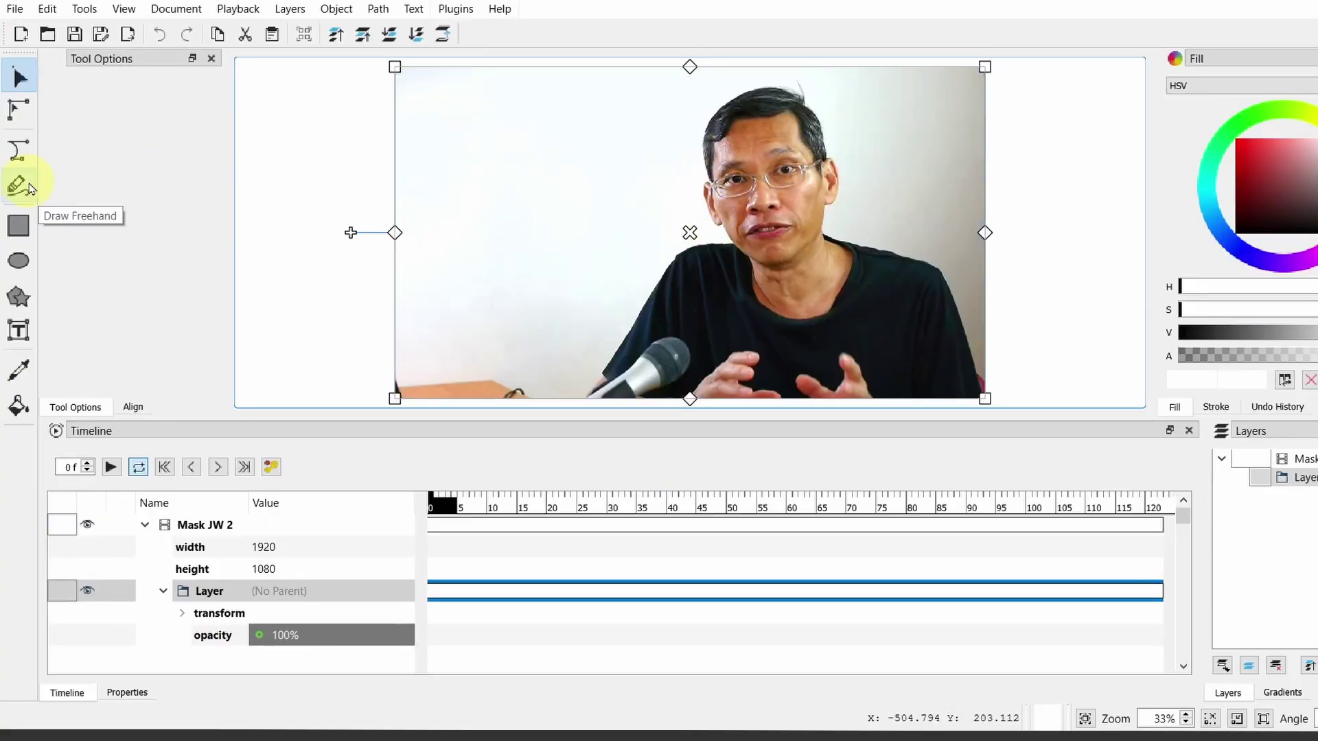
Choose the Draw Bezier tool and lower the fill alpha to about 124 (#ffffff7c)
{"action": "left_click", "coordinate": [18, 149]}
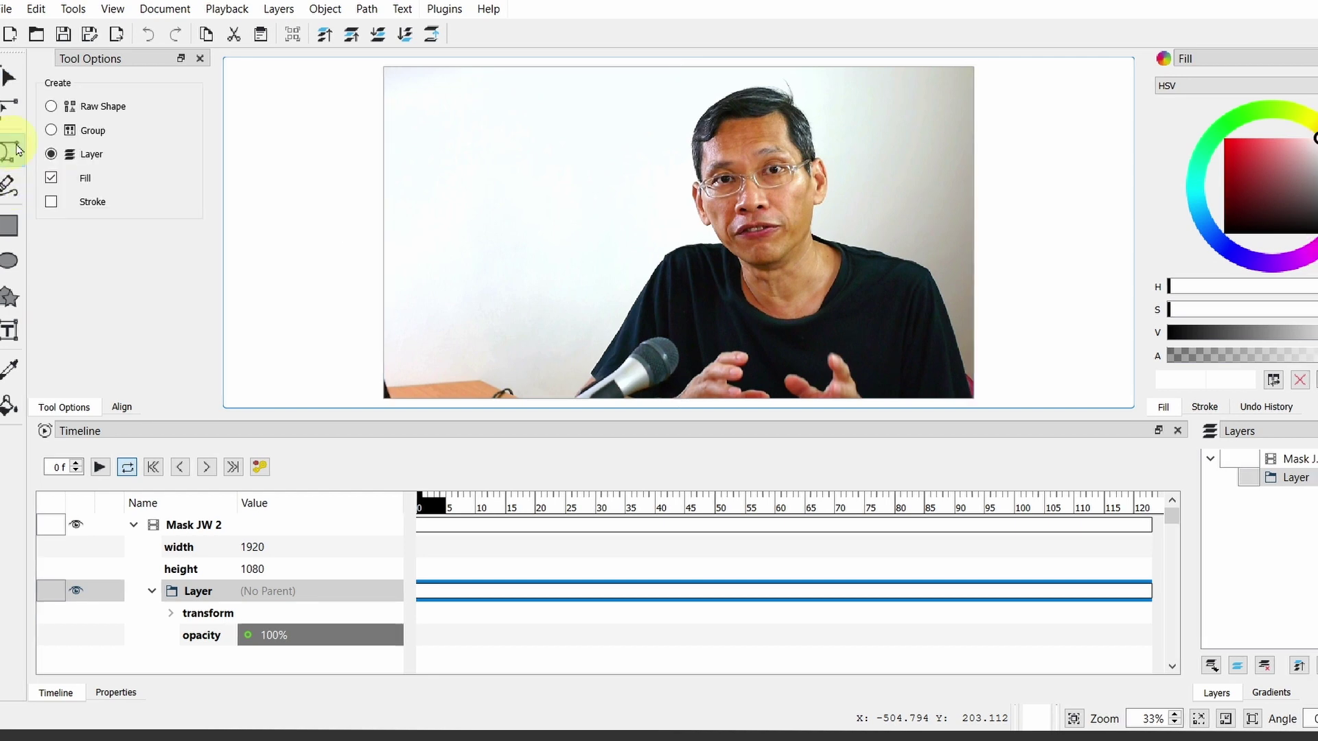
{"action": "left_click", "coordinate": [1274, 362]}
{"action": "left_click_drag", "start_coordinate": [1273, 362], "coordinate": [1179, 362]}
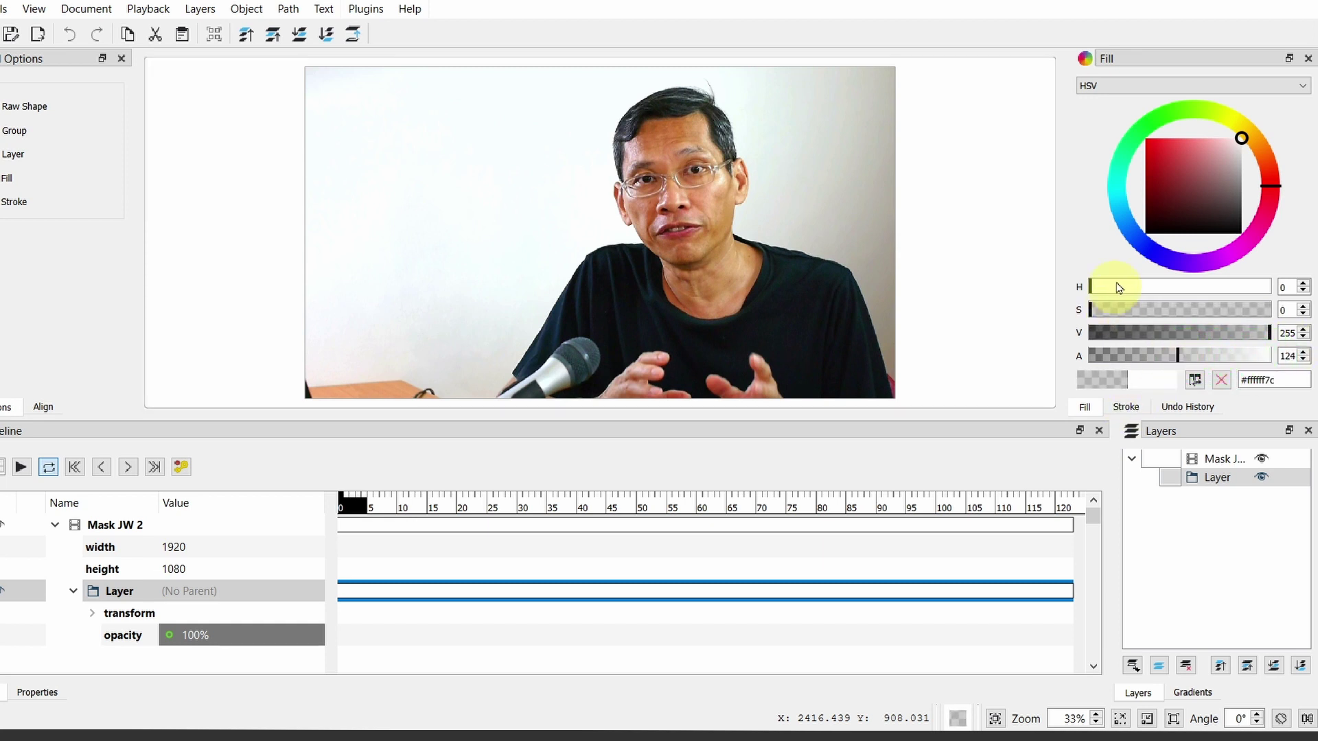
{"action": "left_click", "coordinate": [732, 237]}
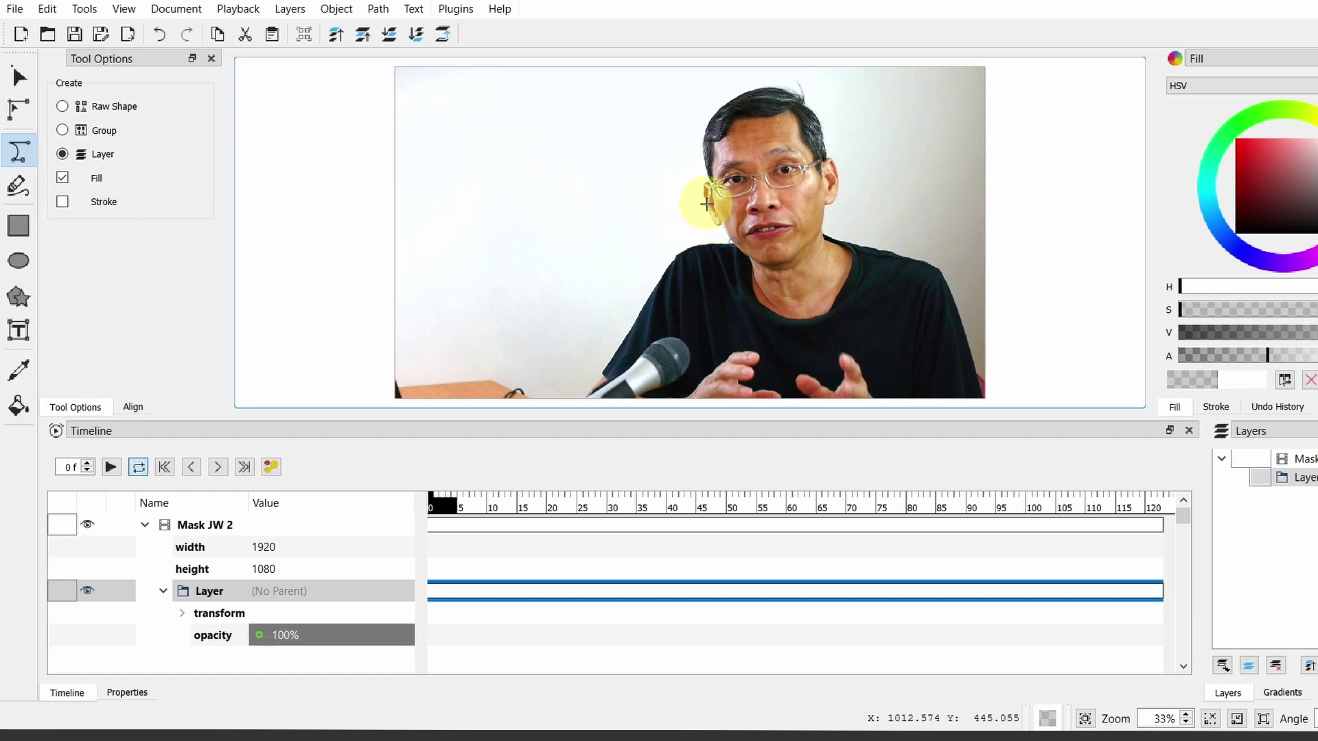
Trace a closed Bezier outline over the presenter's face and save the mask file
{"action": "left_click", "coordinate": [705, 163]}
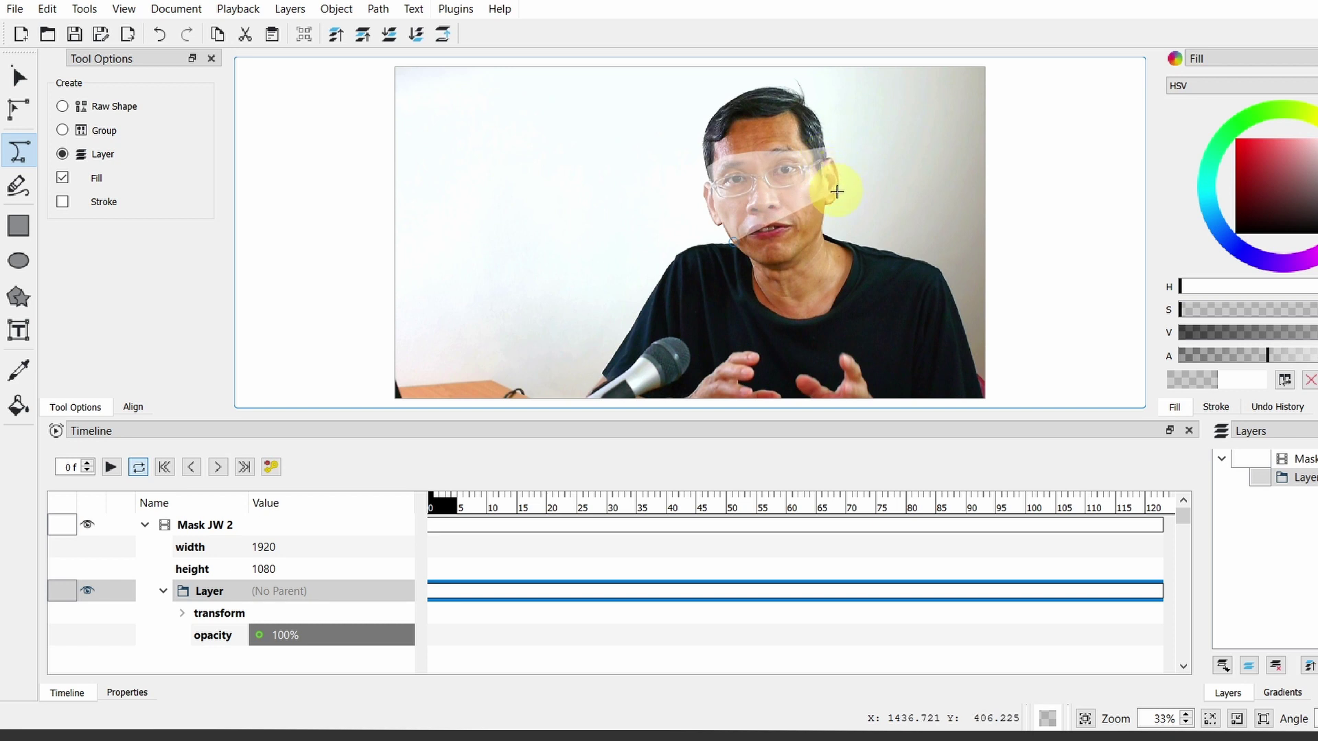
{"action": "left_click_drag", "start_coordinate": [824, 209], "coordinate": [820, 232]}
{"action": "left_click", "coordinate": [730, 244]}
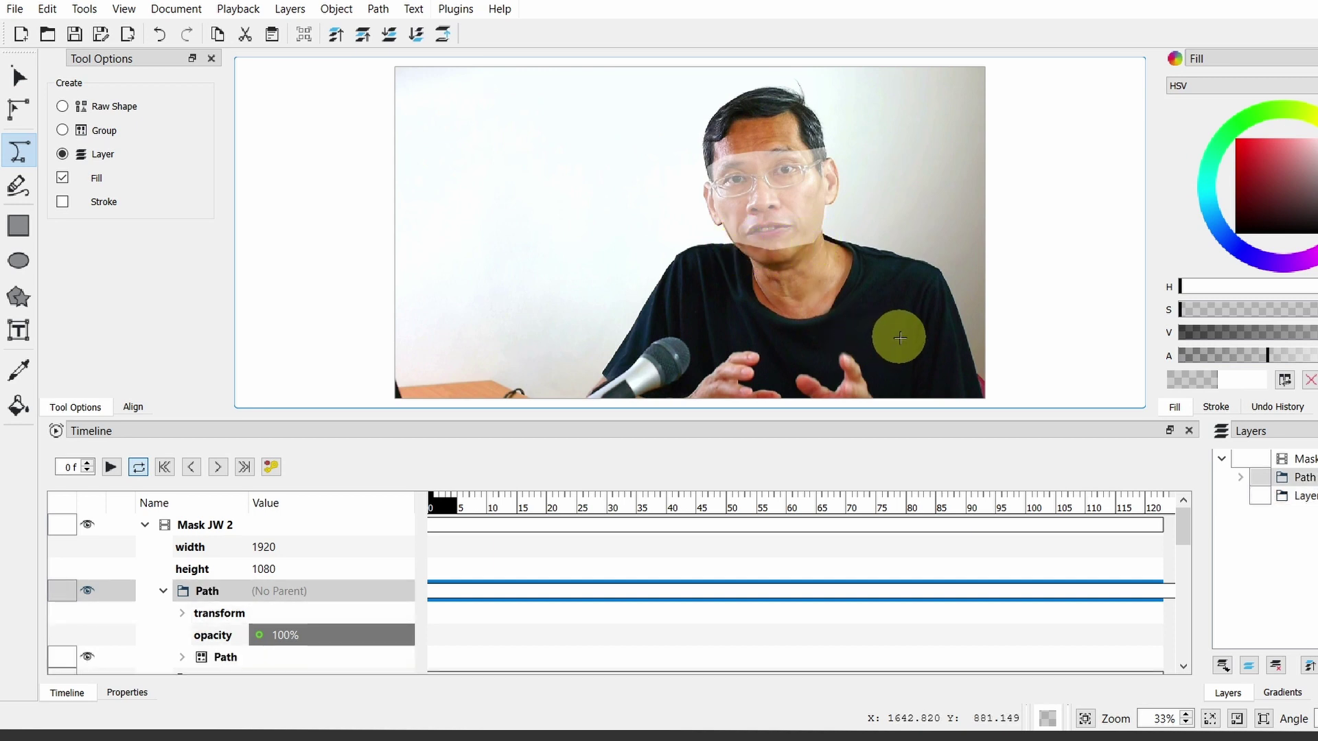
{"action": "left_click", "coordinate": [18, 77]}
{"action": "left_click", "coordinate": [73, 34]}
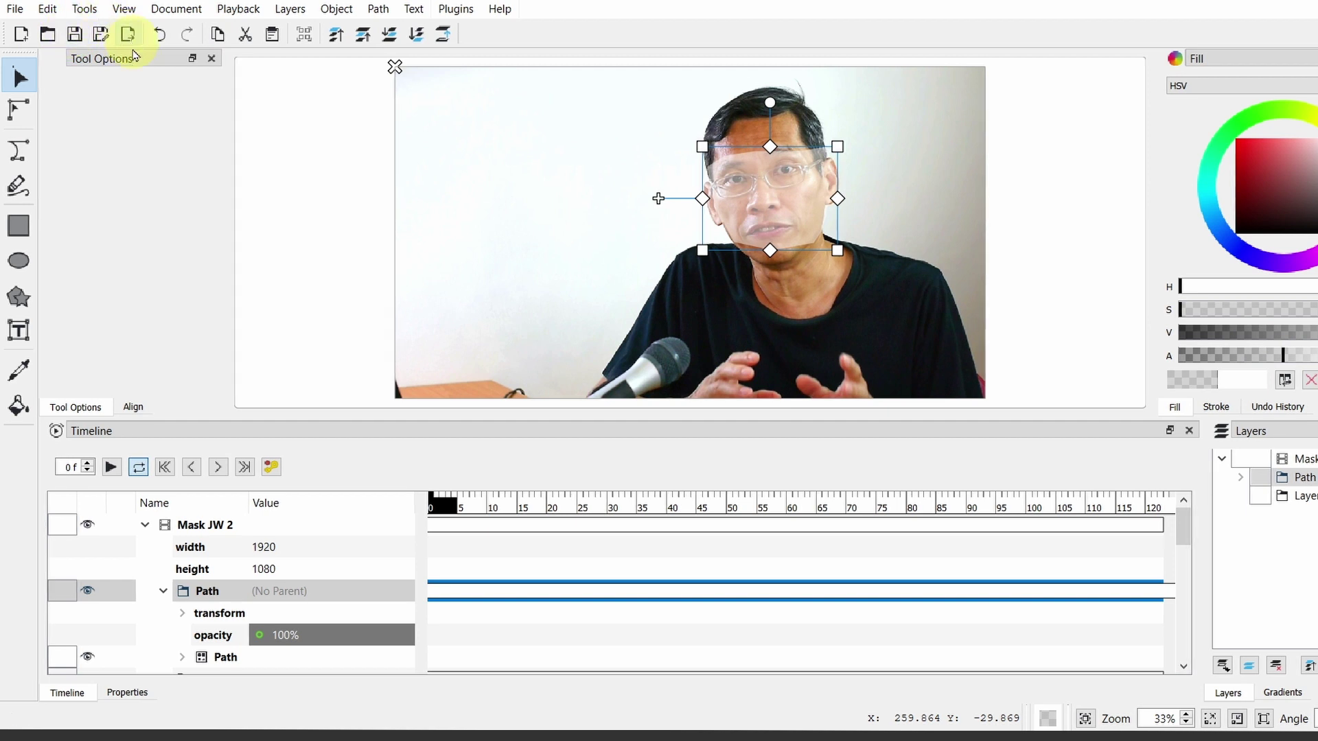
Turn on keyframe recording and nudge the face shape slightly left at frame 11
{"action": "left_click", "coordinate": [271, 468]}
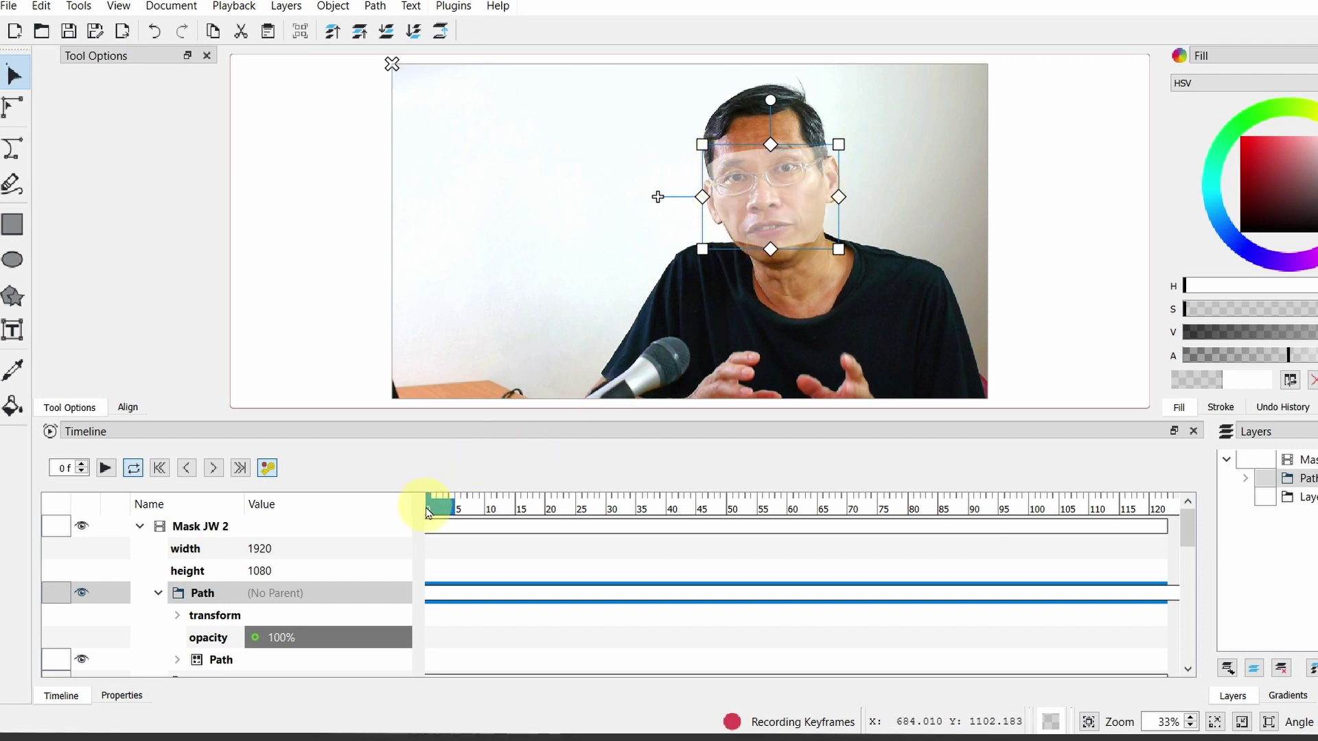
{"action": "left_click_drag", "start_coordinate": [432, 511], "coordinate": [490, 501]}
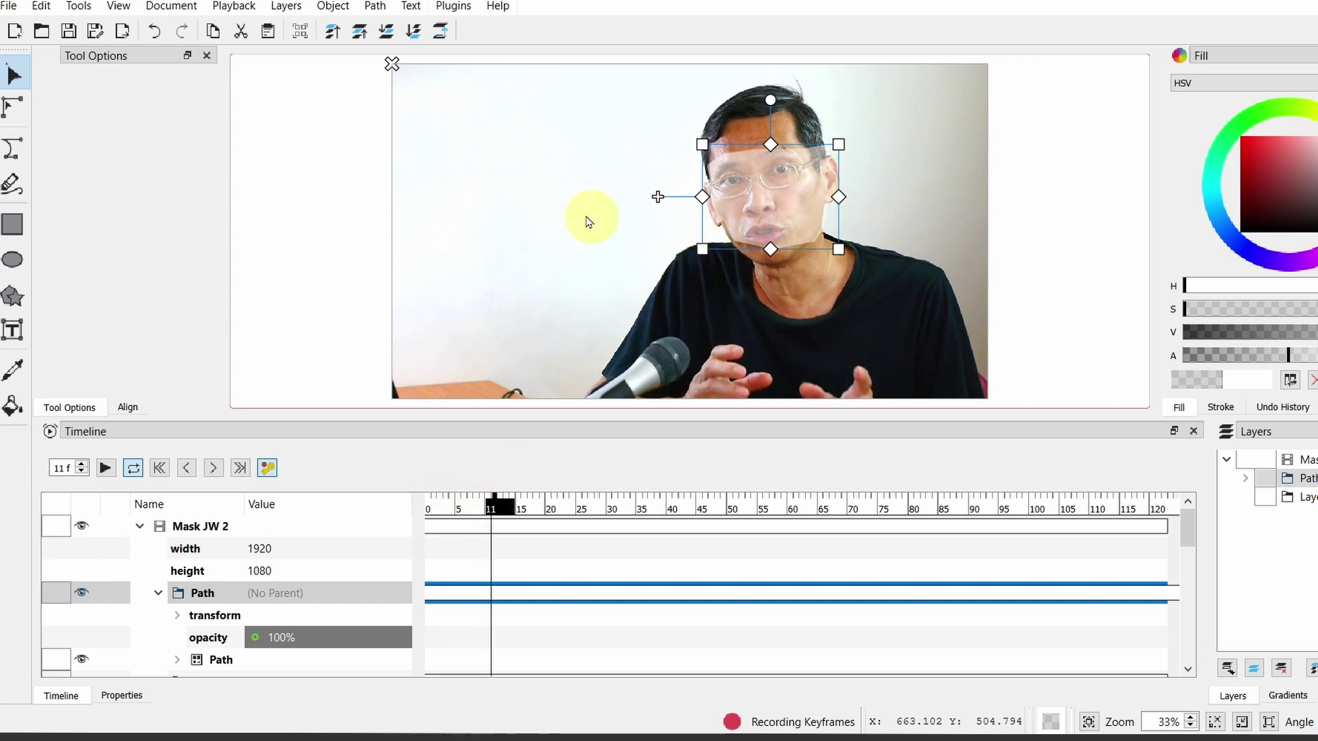
{"action": "left_click_drag", "start_coordinate": [771, 207], "coordinate": [766, 204]}
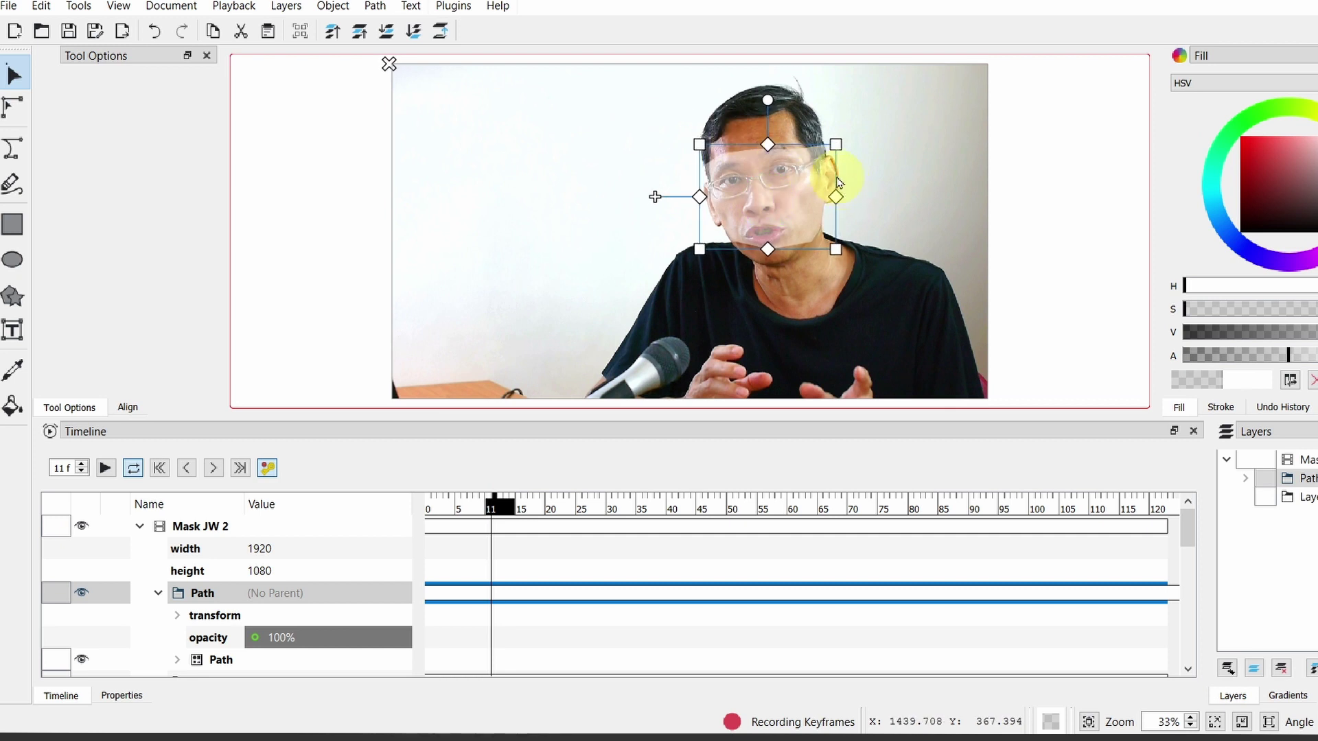
Pull the right-side face nodes outward, then shift the shape slightly right at frame 22
{"action": "left_click", "coordinate": [19, 115]}
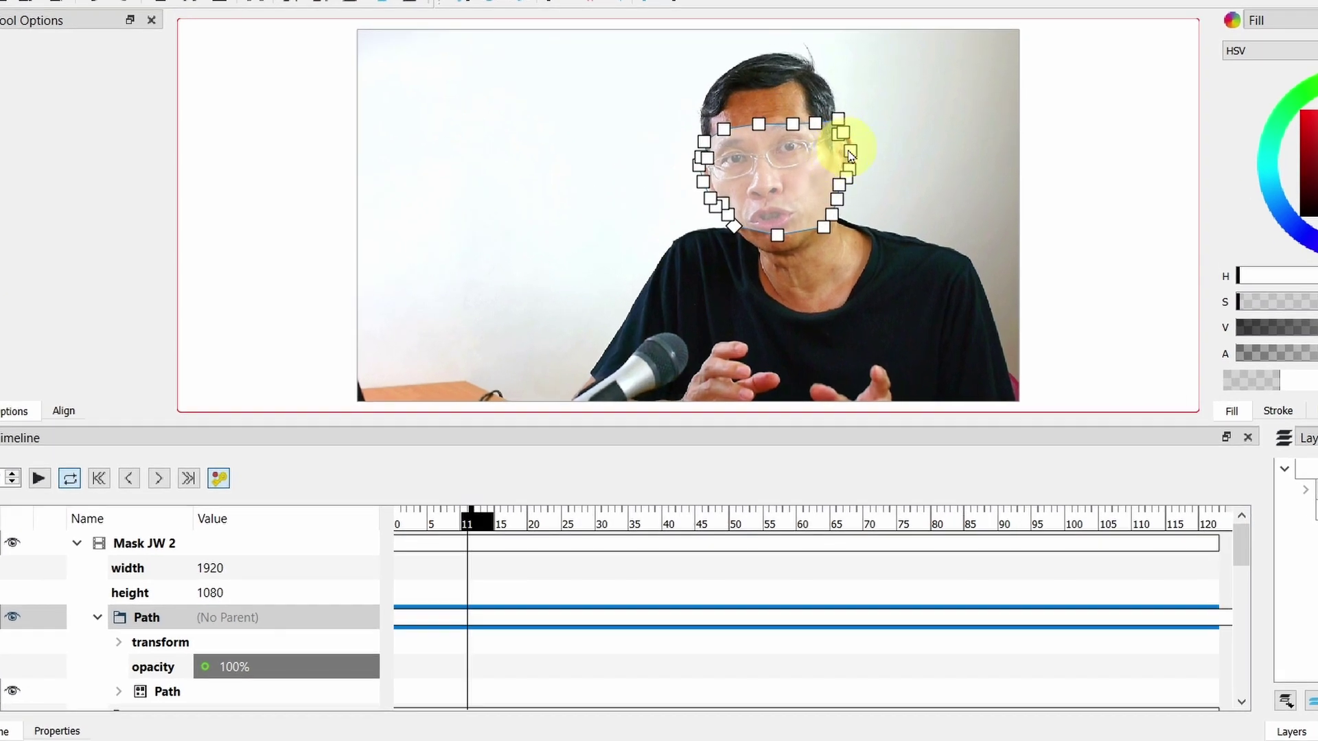
{"action": "left_click_drag", "start_coordinate": [850, 154], "coordinate": [853, 155]}
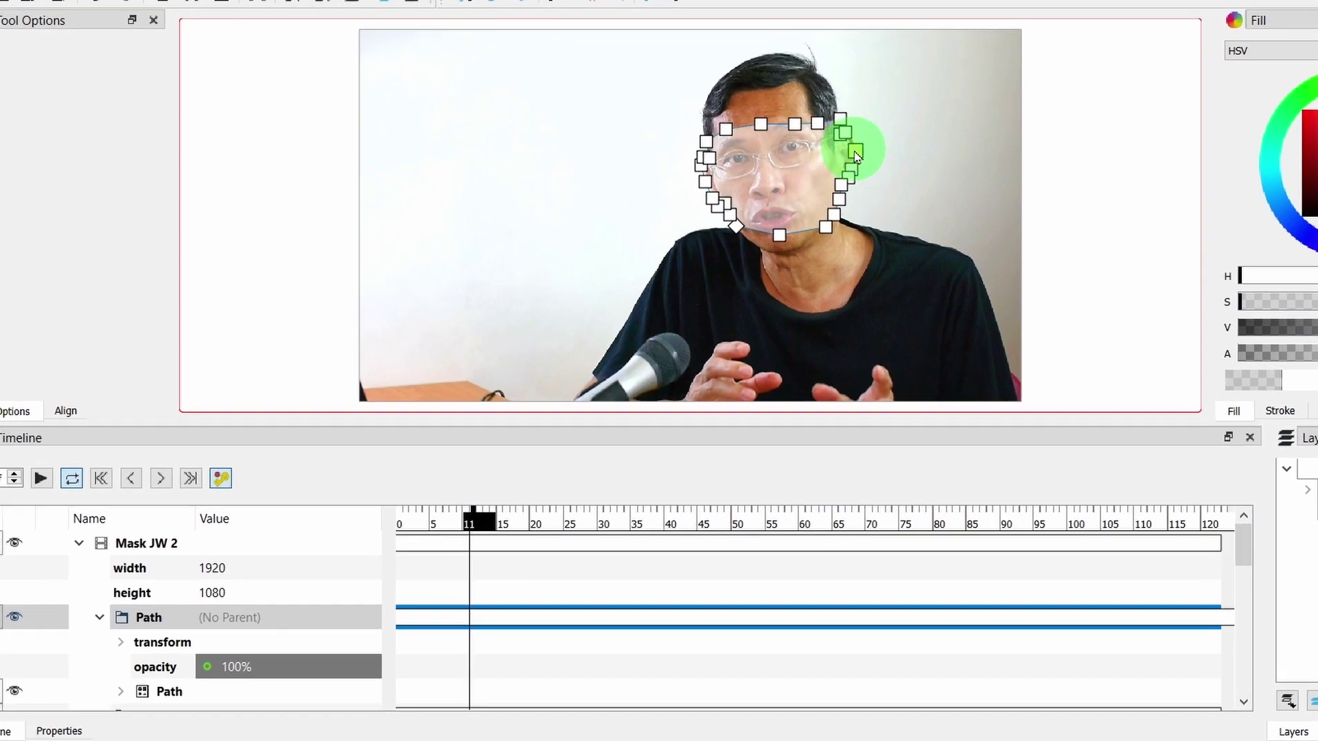
{"action": "left_click", "coordinate": [844, 137]}
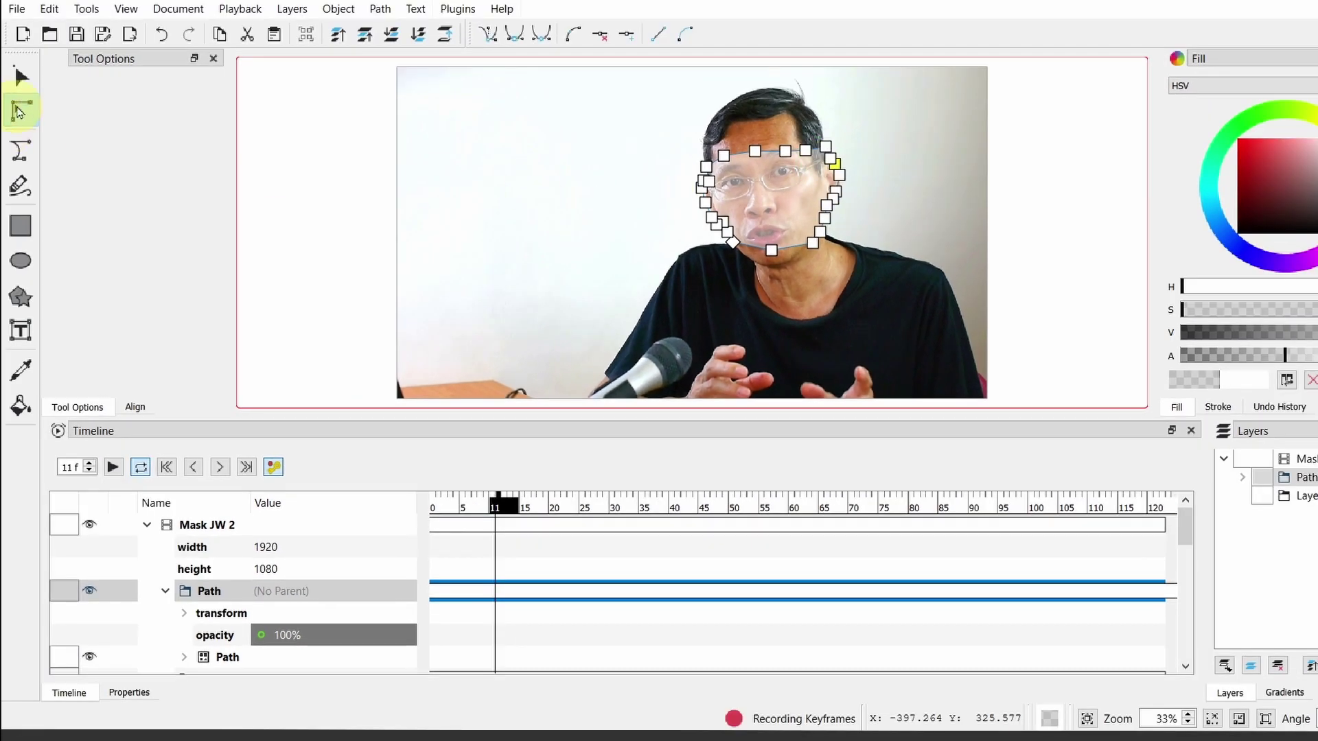
{"action": "left_click", "coordinate": [24, 85]}
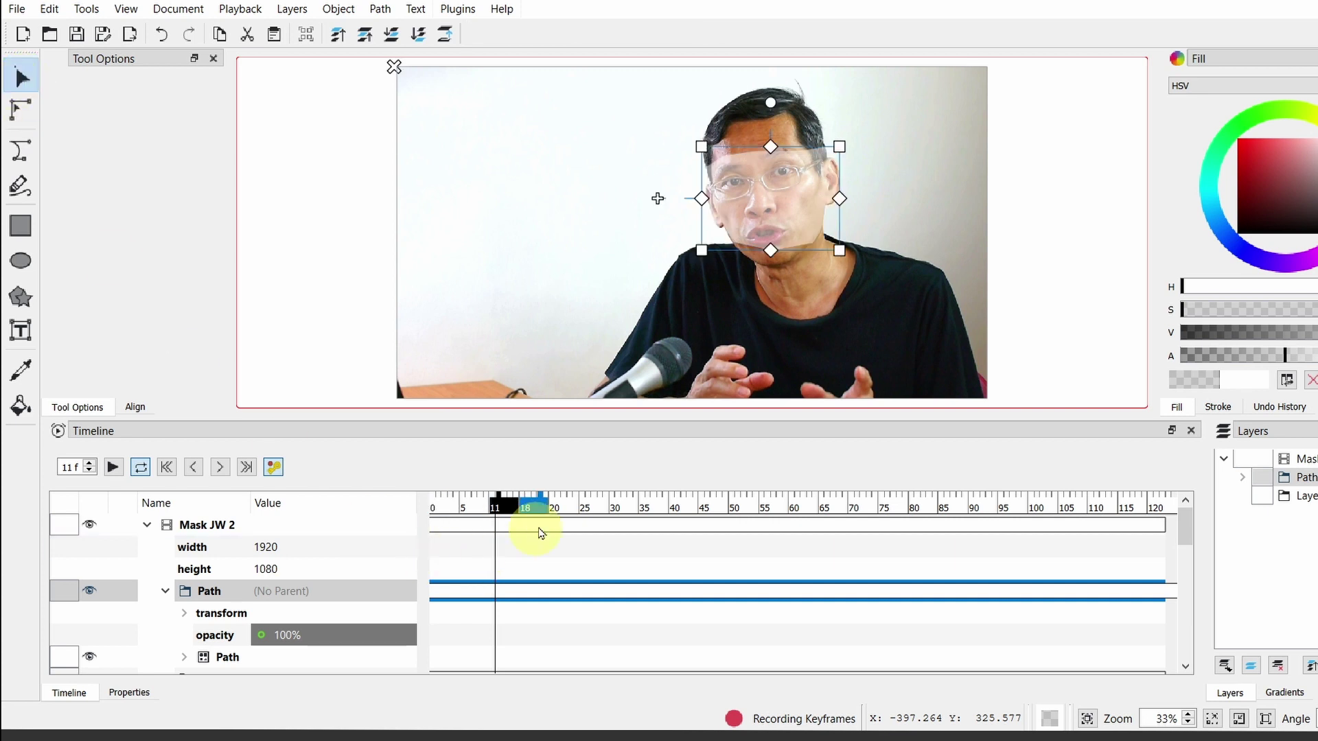
{"action": "left_click", "coordinate": [562, 512]}
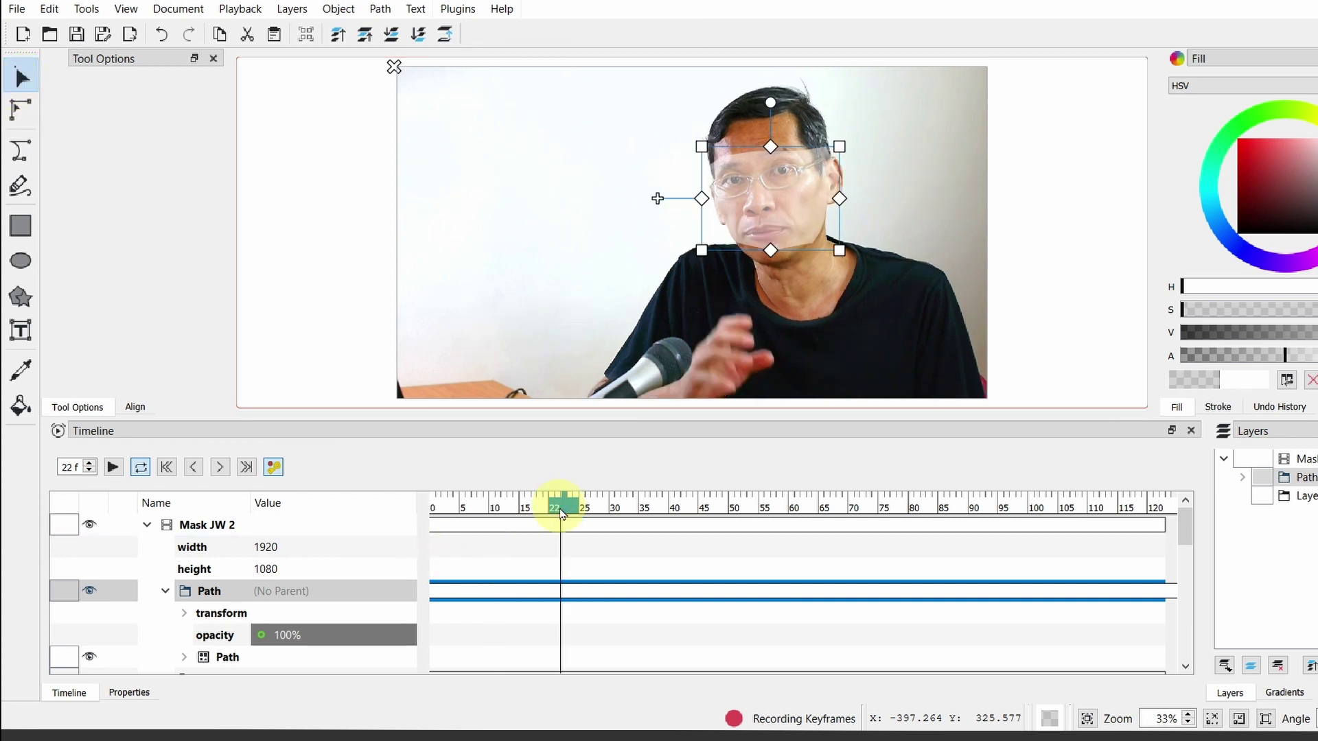
{"action": "left_click_drag", "start_coordinate": [769, 206], "coordinate": [776, 210]}
Adjust the left-side nodes at frame 33 and move the shape to follow the head at frame 44
{"action": "left_click", "coordinate": [626, 509]}
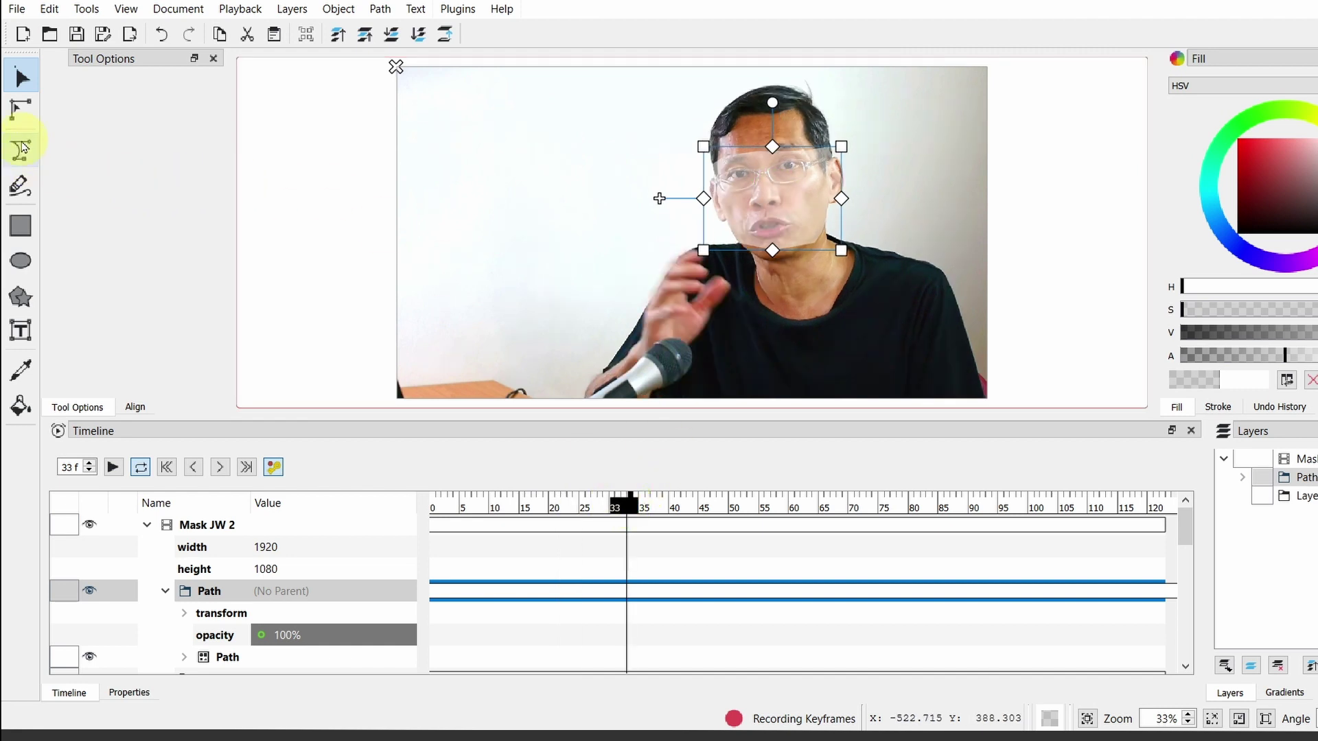
{"action": "left_click", "coordinate": [20, 109]}
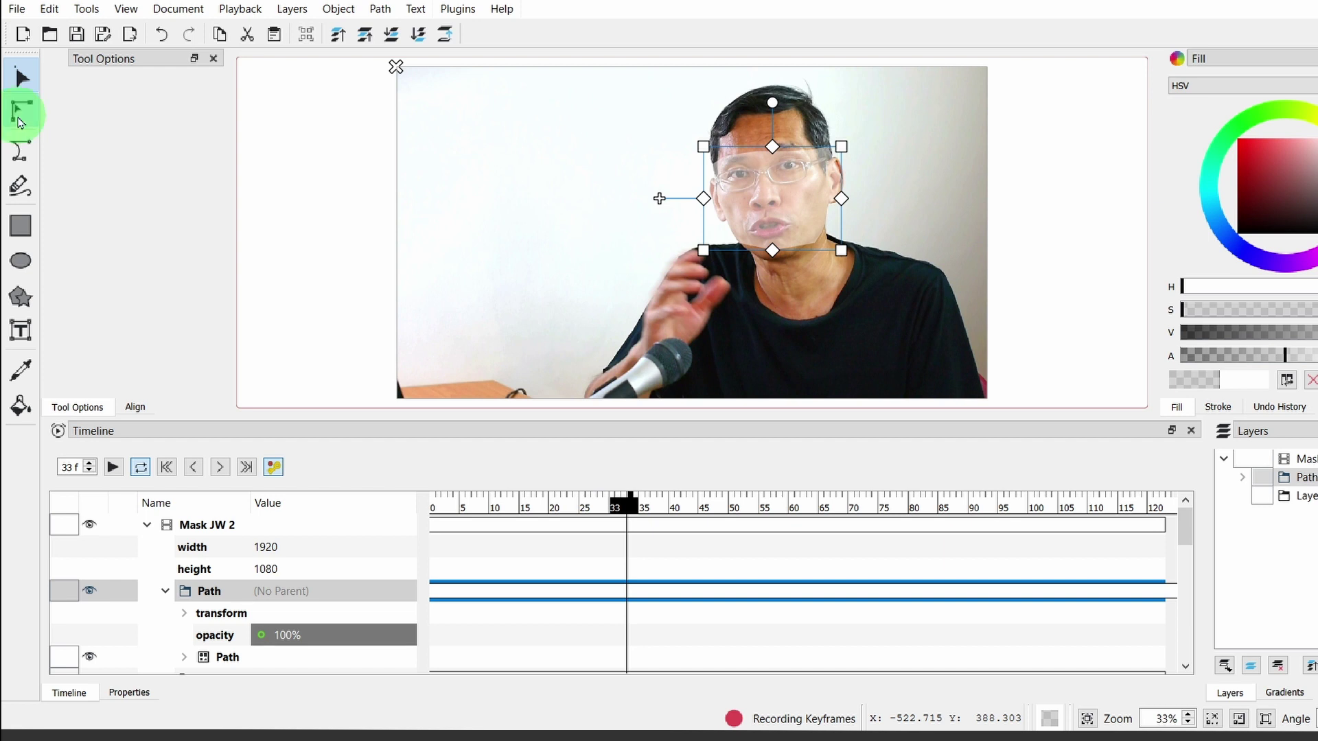
{"action": "left_click", "coordinate": [712, 164]}
{"action": "left_click", "coordinate": [707, 181]}
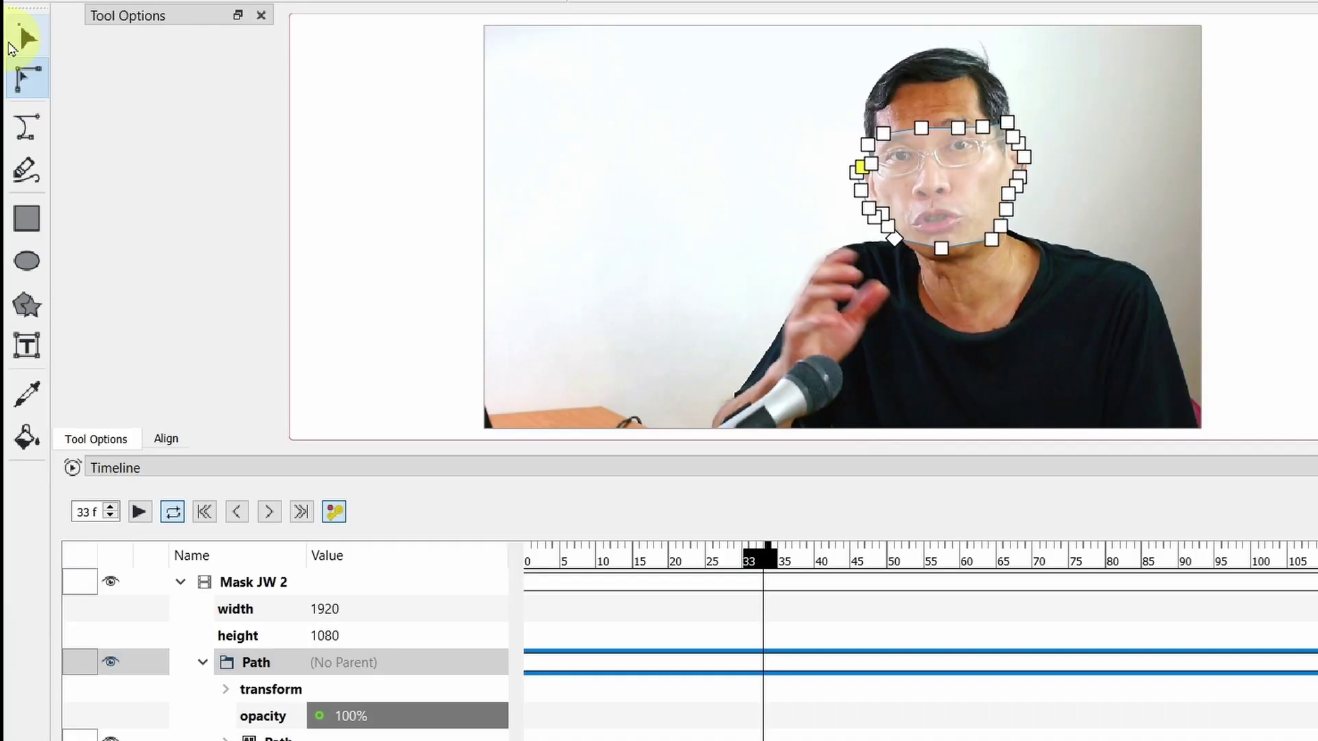
{"action": "left_click", "coordinate": [11, 48]}
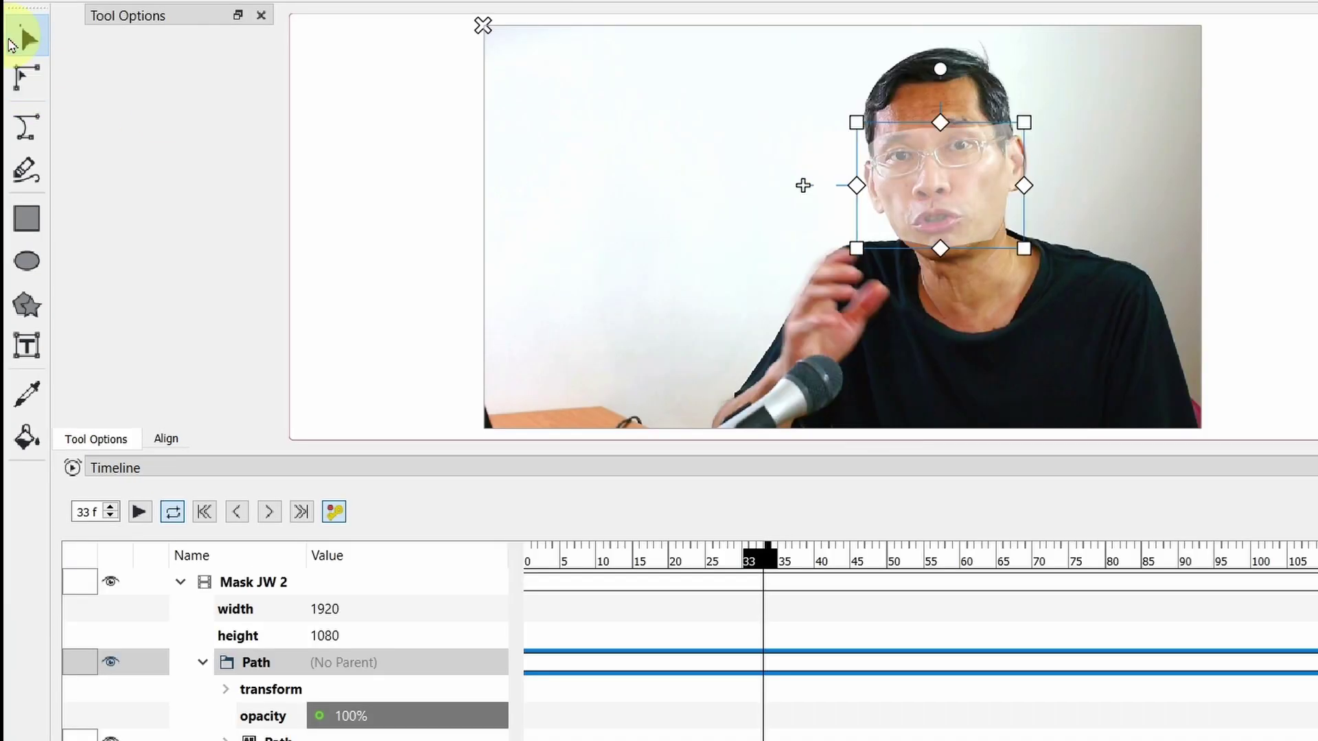
{"action": "left_click", "coordinate": [840, 562]}
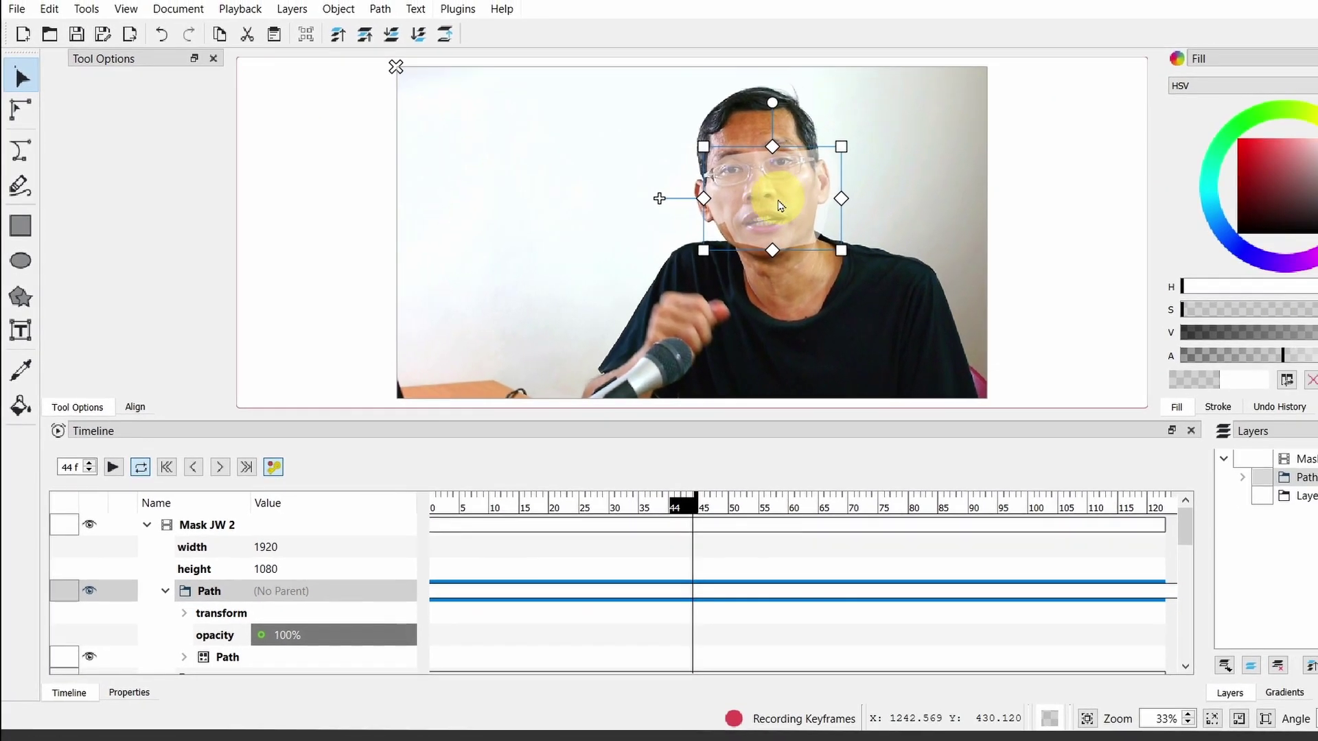
{"action": "left_click_drag", "start_coordinate": [854, 187], "coordinate": [860, 198]}
{"action": "left_click_drag", "start_coordinate": [777, 203], "coordinate": [778, 204]}
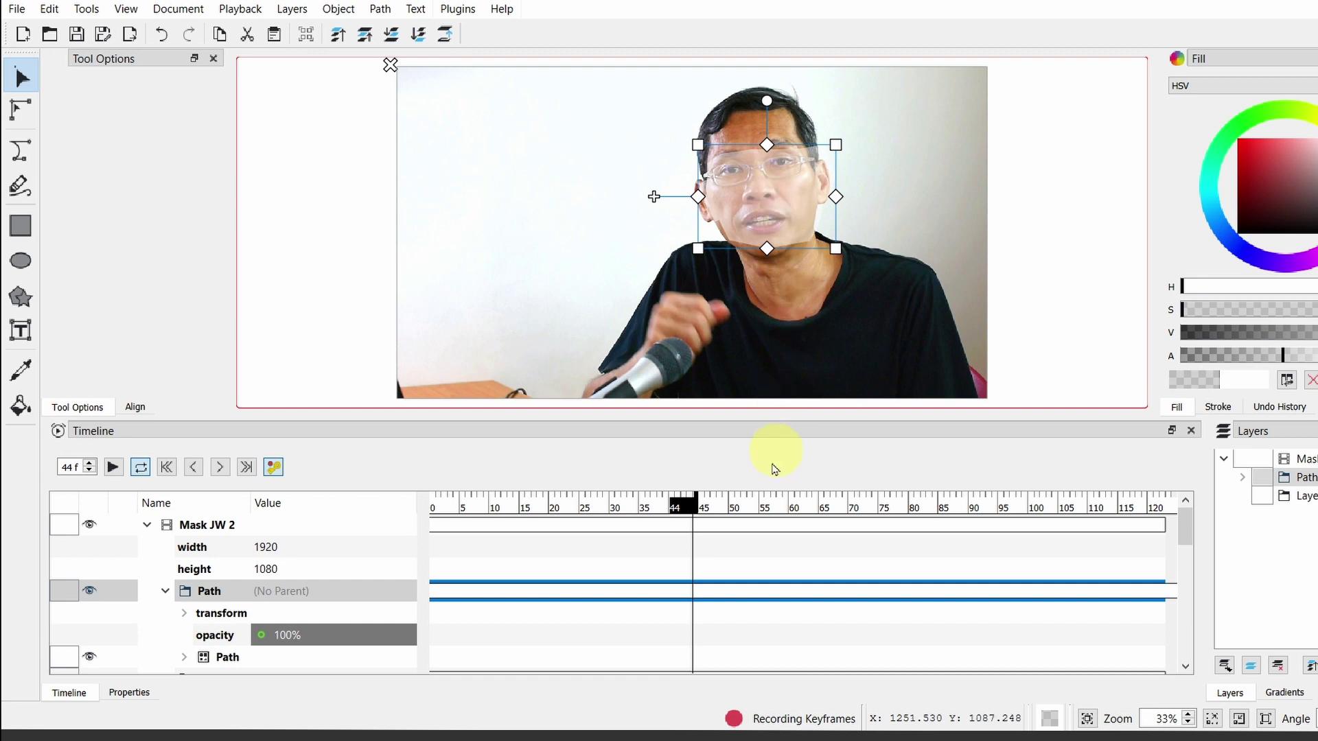
Refit the mask outline's nodes to the head at frames 54 and 75
{"action": "left_click", "coordinate": [756, 516]}
{"action": "double_click", "coordinate": [779, 190]}
{"action": "left_click", "coordinate": [802, 144]}
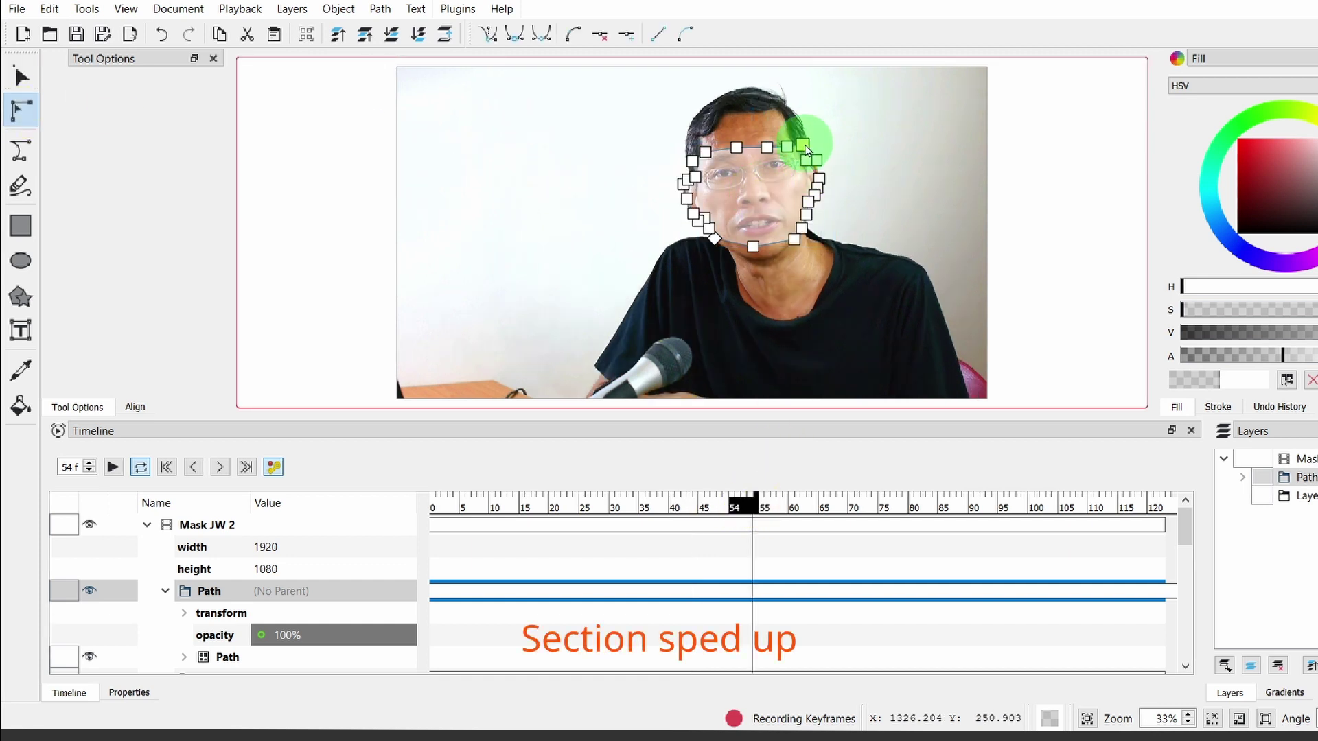
{"action": "double_click", "coordinate": [759, 199]}
{"action": "left_click", "coordinate": [884, 508]}
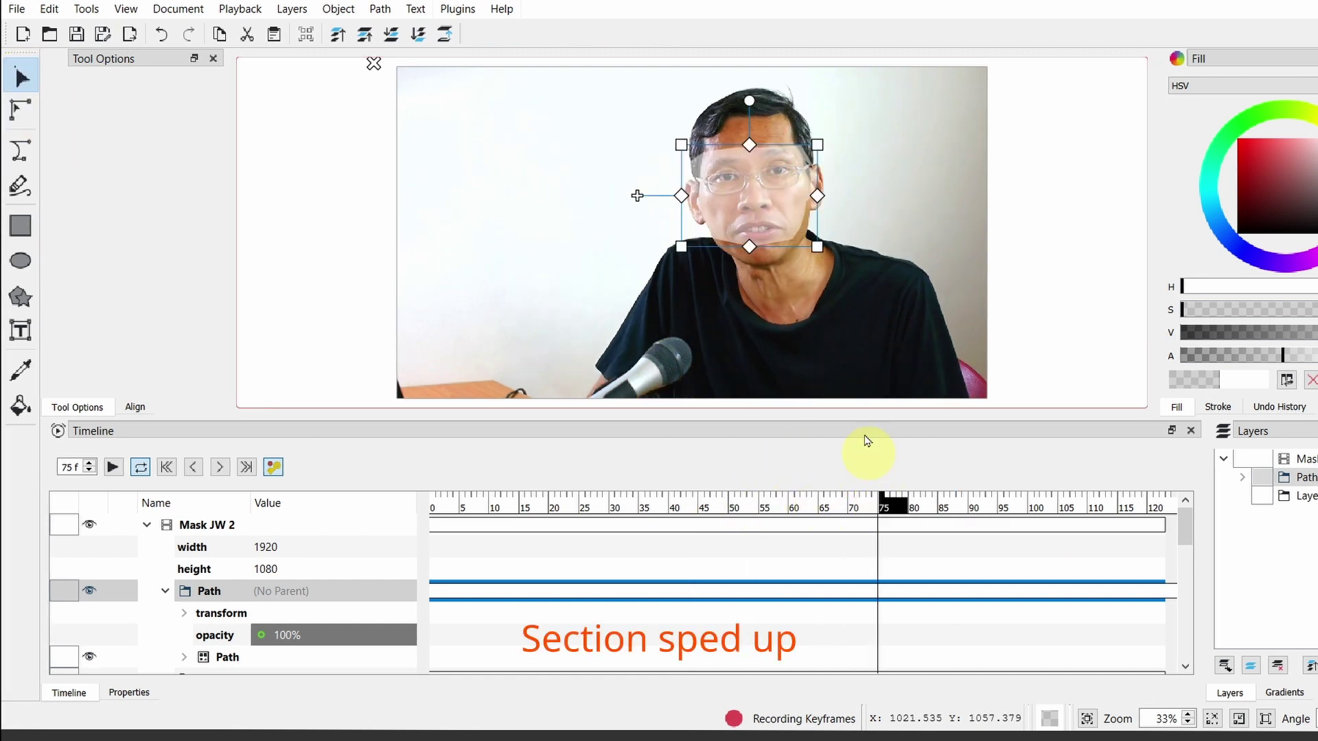
{"action": "double_click", "coordinate": [694, 188]}
{"action": "left_click", "coordinate": [19, 75]}
{"action": "left_click", "coordinate": [14, 110]}
{"action": "double_click", "coordinate": [752, 190]}
Refit the mask nodes to the head at frame 115
{"action": "left_click_drag", "start_coordinate": [947, 507], "coordinate": [1125, 507]}
{"action": "double_click", "coordinate": [776, 192]}
{"action": "double_click", "coordinate": [820, 159]}
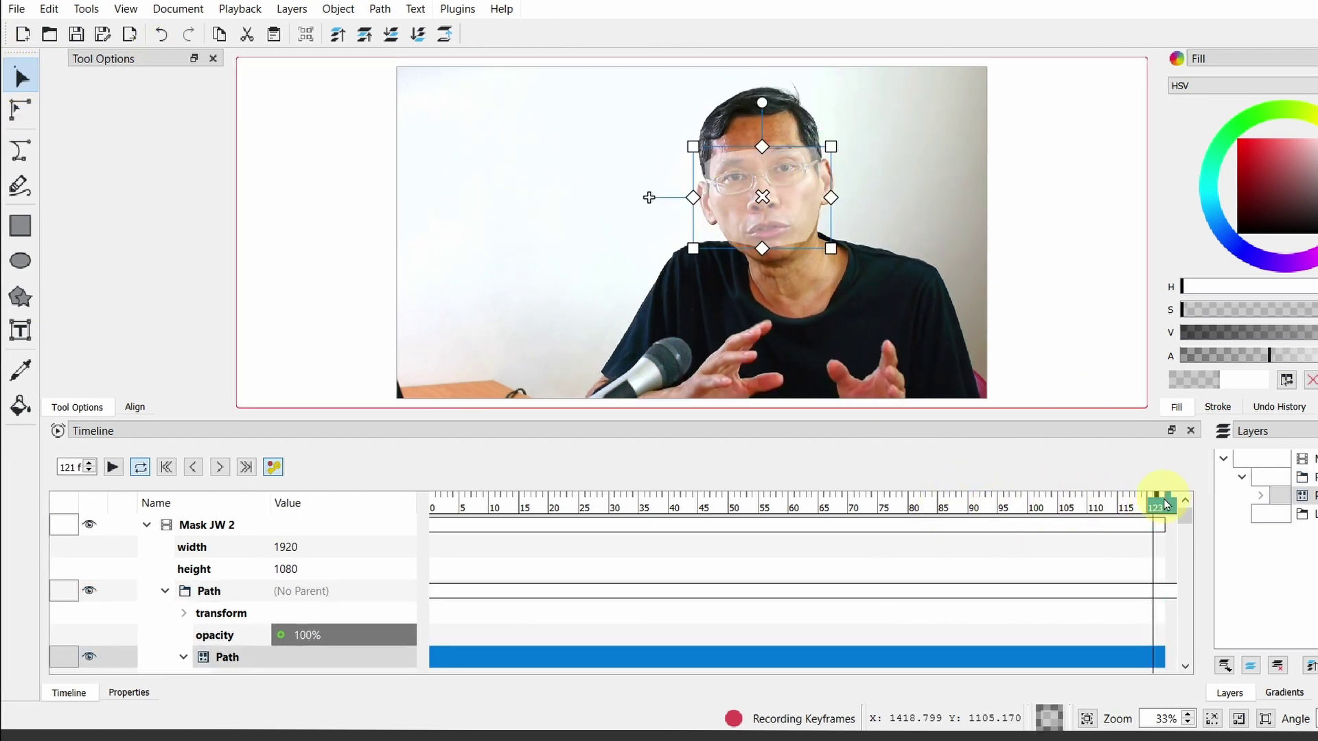
{"action": "left_click", "coordinate": [1162, 506]}
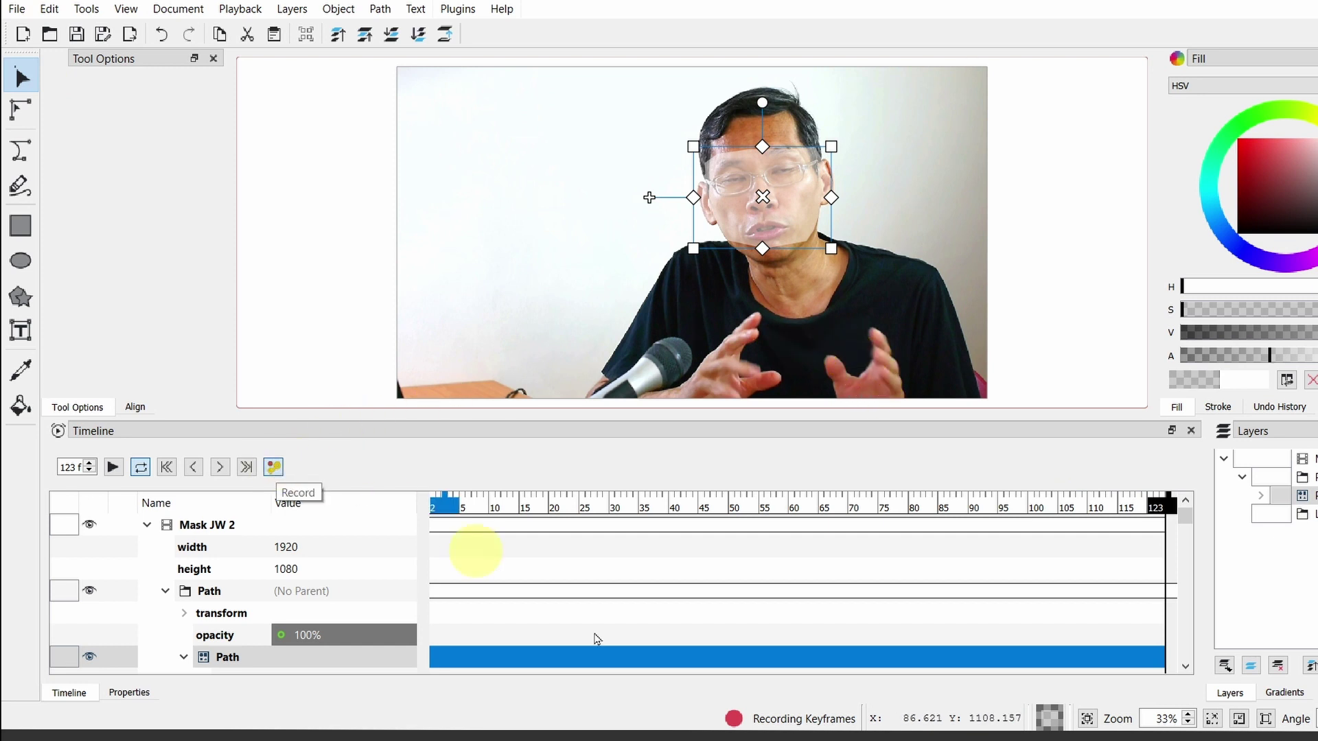
Stop keyframe recording, save the mask, and return to Shotcut
{"action": "left_click", "coordinate": [277, 473]}
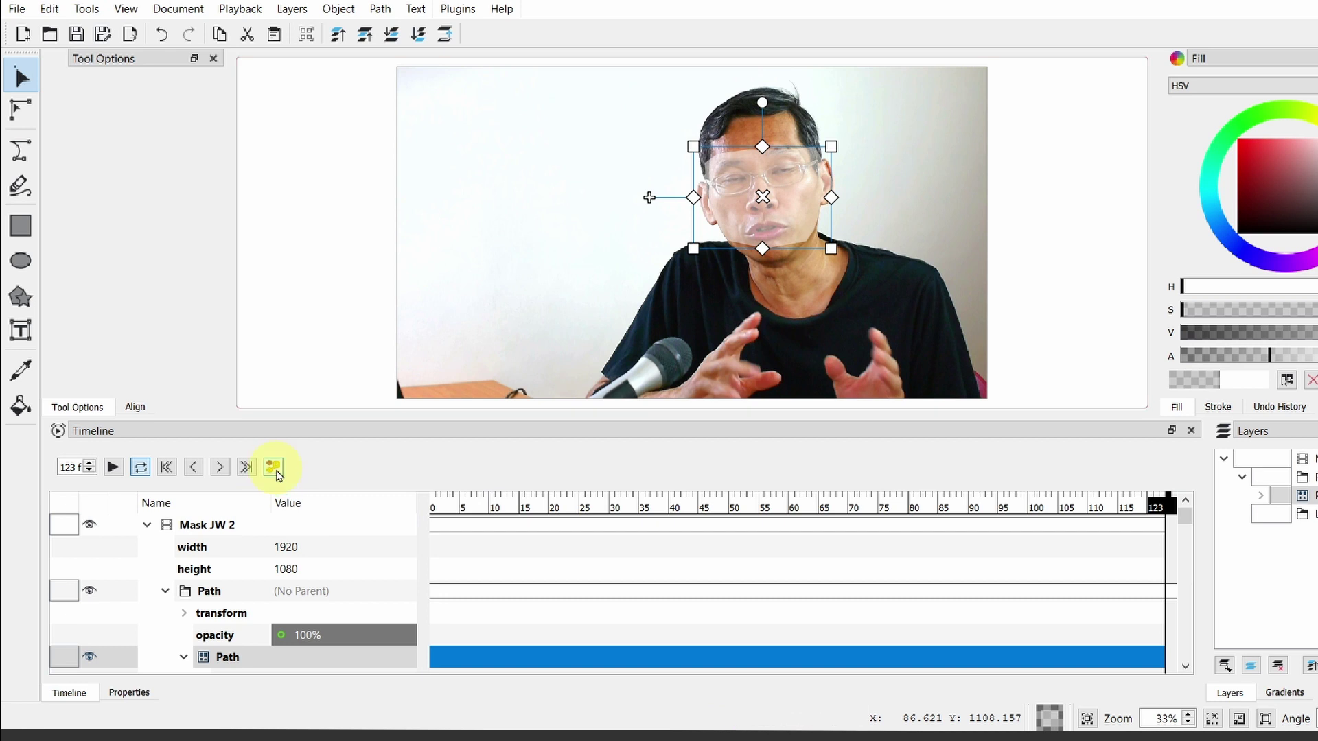
{"action": "left_click", "coordinate": [77, 34]}
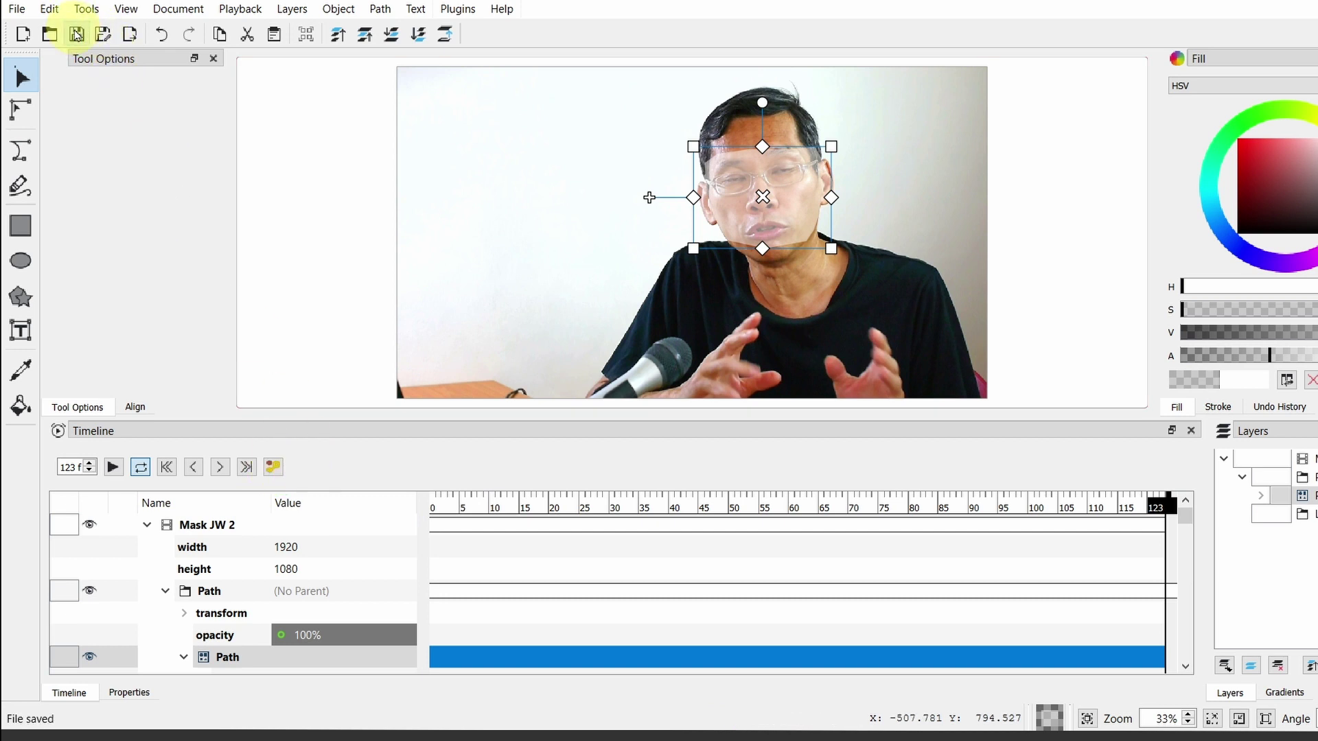
{"action": "left_click", "coordinate": [578, 729]}
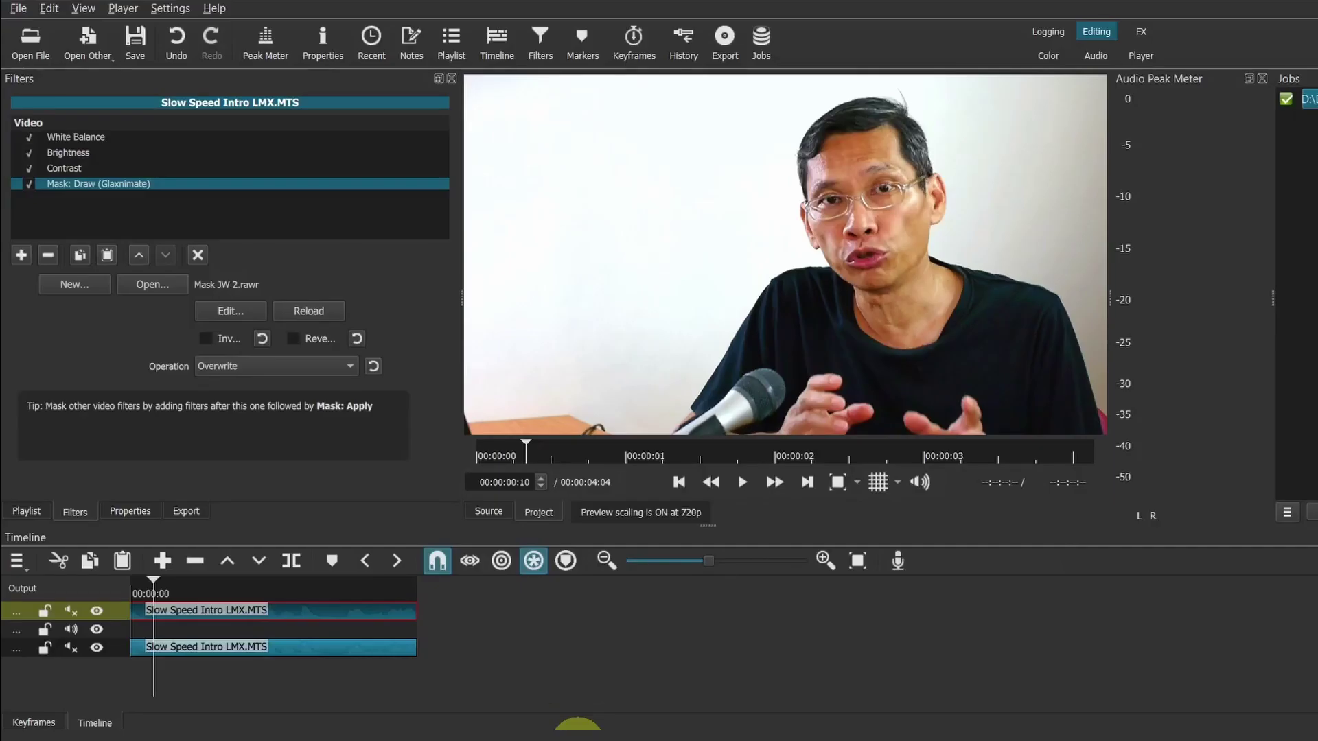
Save the project as Text Behind Me.mlt and begin a new text clip
{"action": "left_click", "coordinate": [141, 43]}
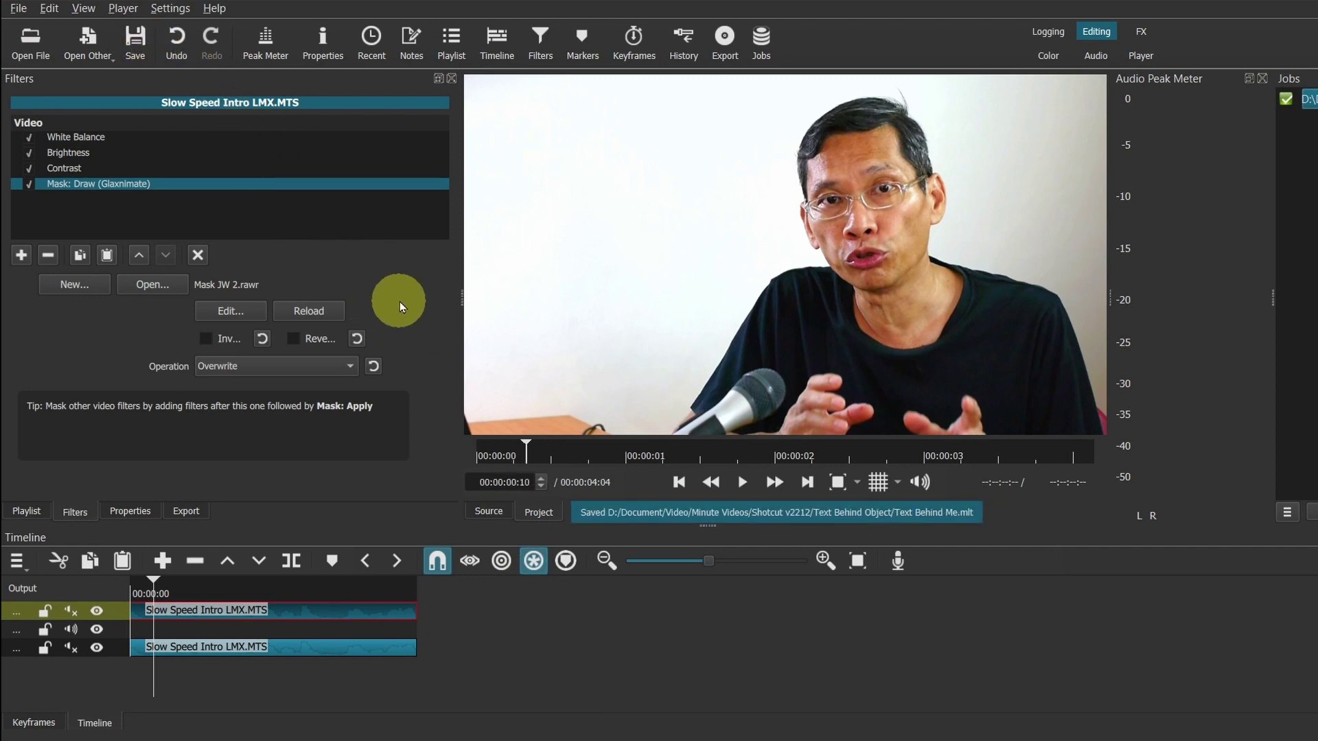
{"action": "left_click", "coordinate": [311, 312]}
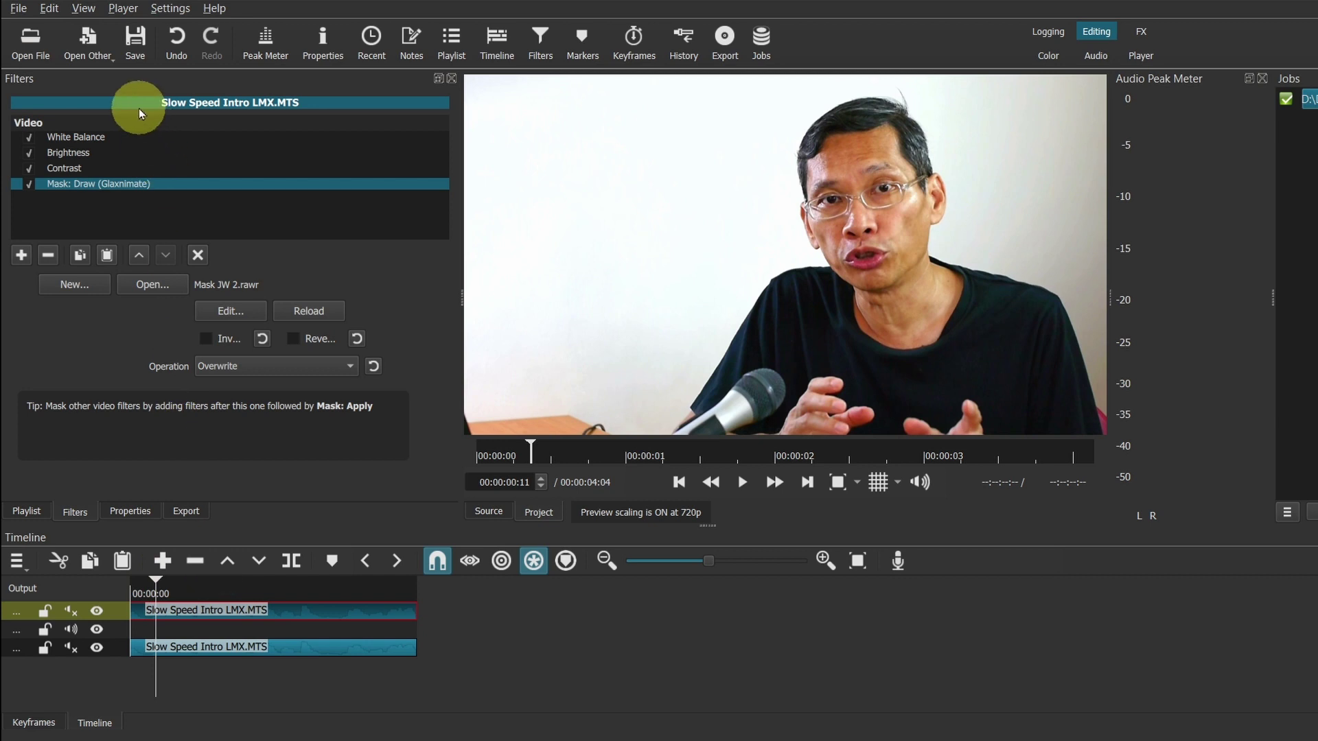
{"action": "left_click", "coordinate": [93, 63]}
{"action": "left_click", "coordinate": [96, 101]}
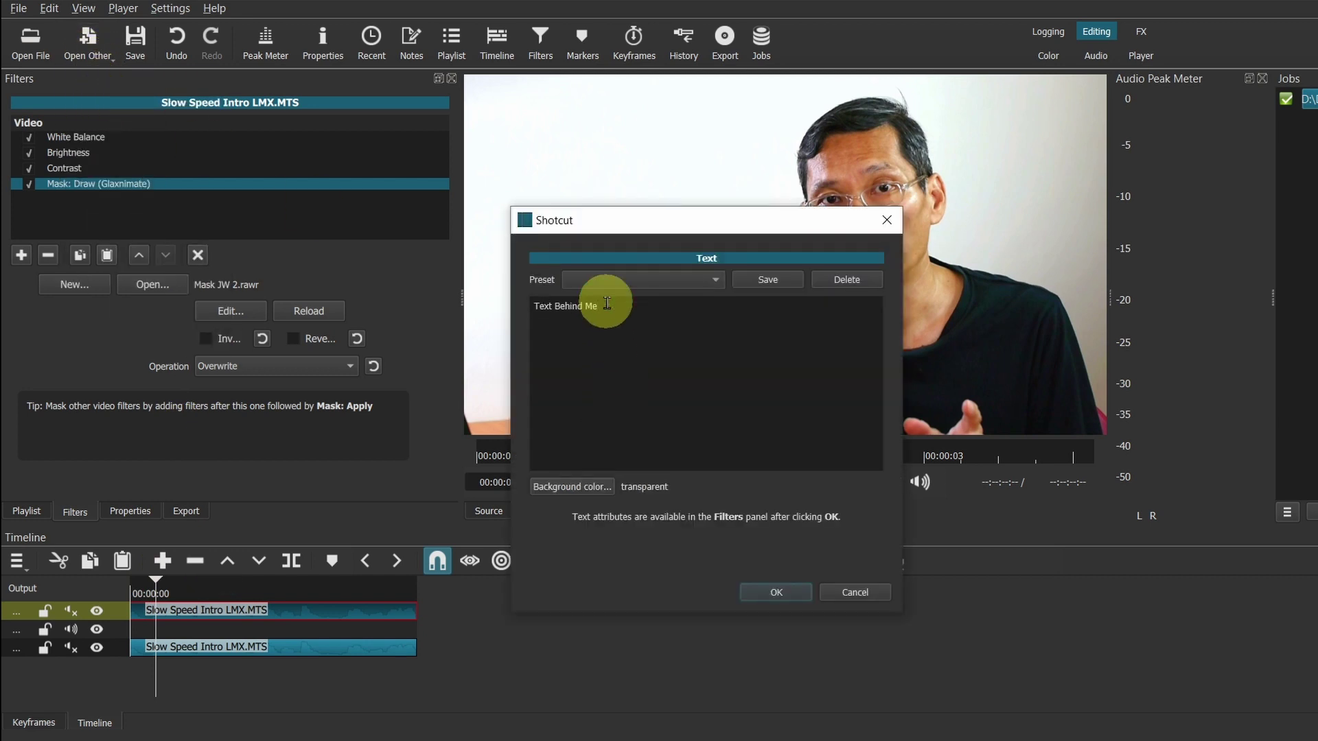
Create the 'Text Behind Me' clip, vertically centred in black, with its text box repositioned
{"action": "left_click", "coordinate": [796, 592]}
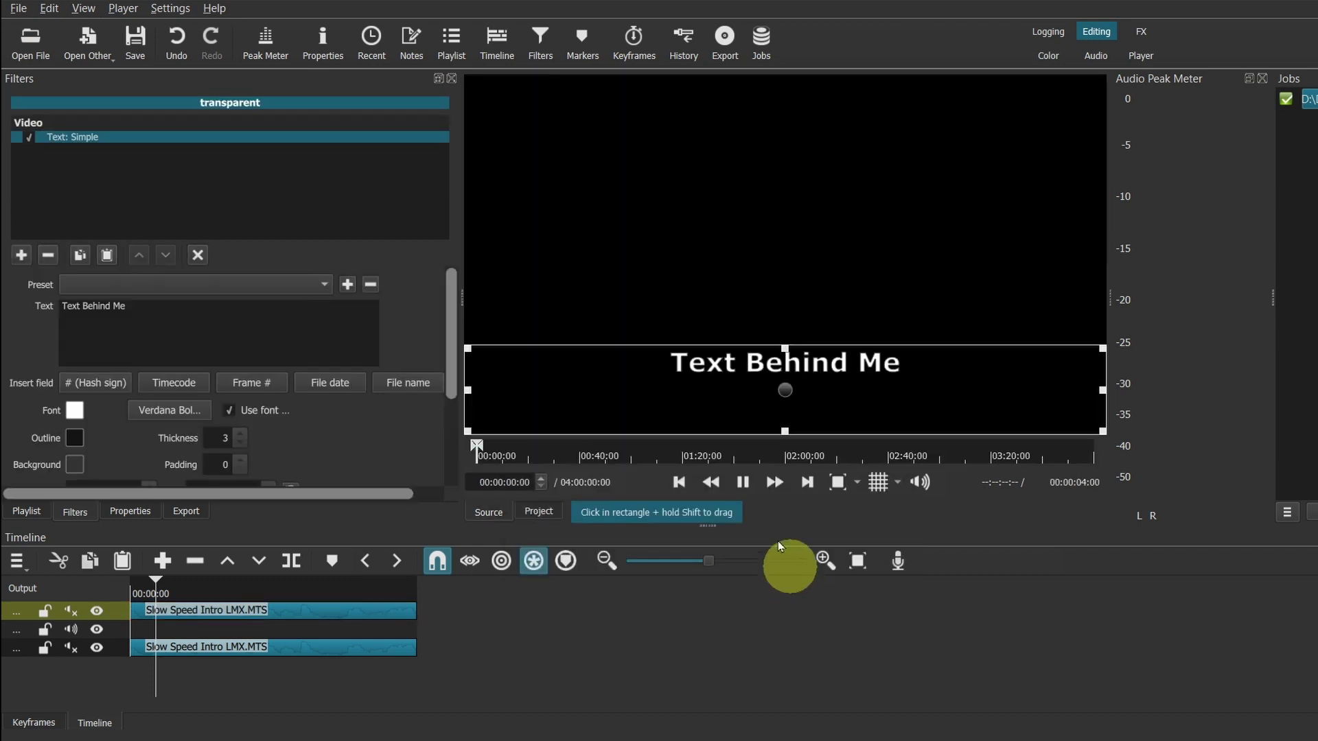
{"action": "left_click_drag", "start_coordinate": [451, 372], "coordinate": [450, 450]}
{"action": "left_click", "coordinate": [742, 481]}
{"action": "left_click", "coordinate": [137, 444]}
{"action": "left_click_drag", "start_coordinate": [778, 396], "coordinate": [782, 243]}
{"action": "left_click_drag", "start_coordinate": [464, 244], "coordinate": [739, 244]}
{"action": "left_click_drag", "start_coordinate": [920, 244], "coordinate": [835, 230]}
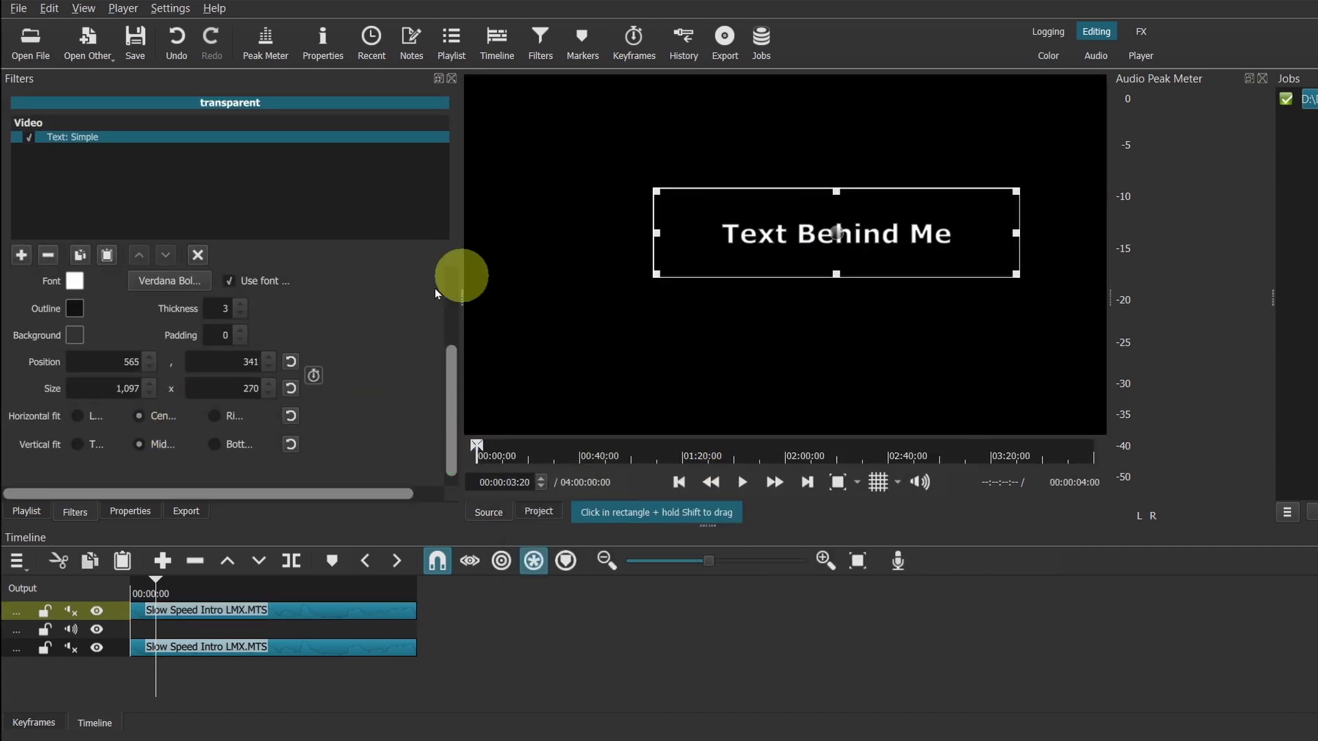
{"action": "left_click", "coordinate": [76, 285]}
{"action": "left_click", "coordinate": [490, 197]}
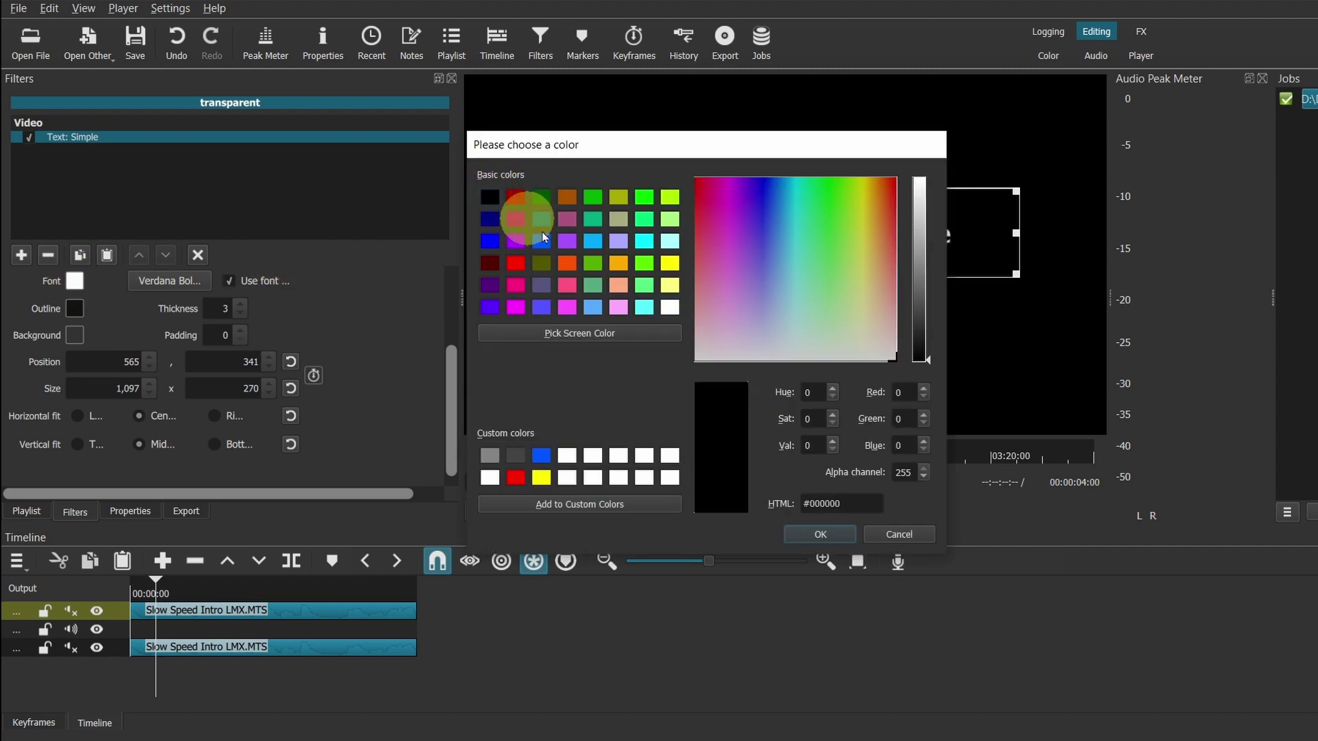
{"action": "left_click", "coordinate": [819, 535]}
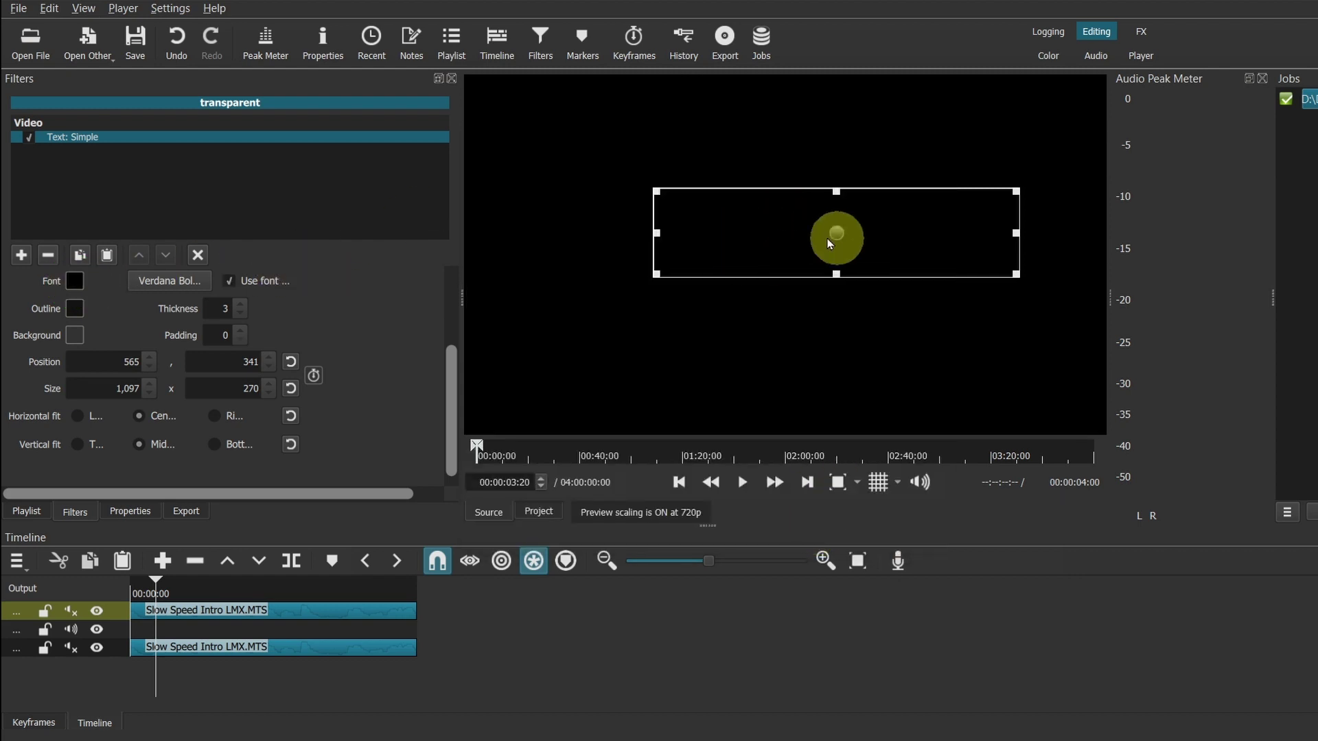
Lay the title clip on the middle track and move it up and right over the head
{"action": "left_click_drag", "start_coordinate": [573, 250], "coordinate": [130, 624]}
{"action": "left_click_drag", "start_coordinate": [322, 627], "coordinate": [415, 639]}
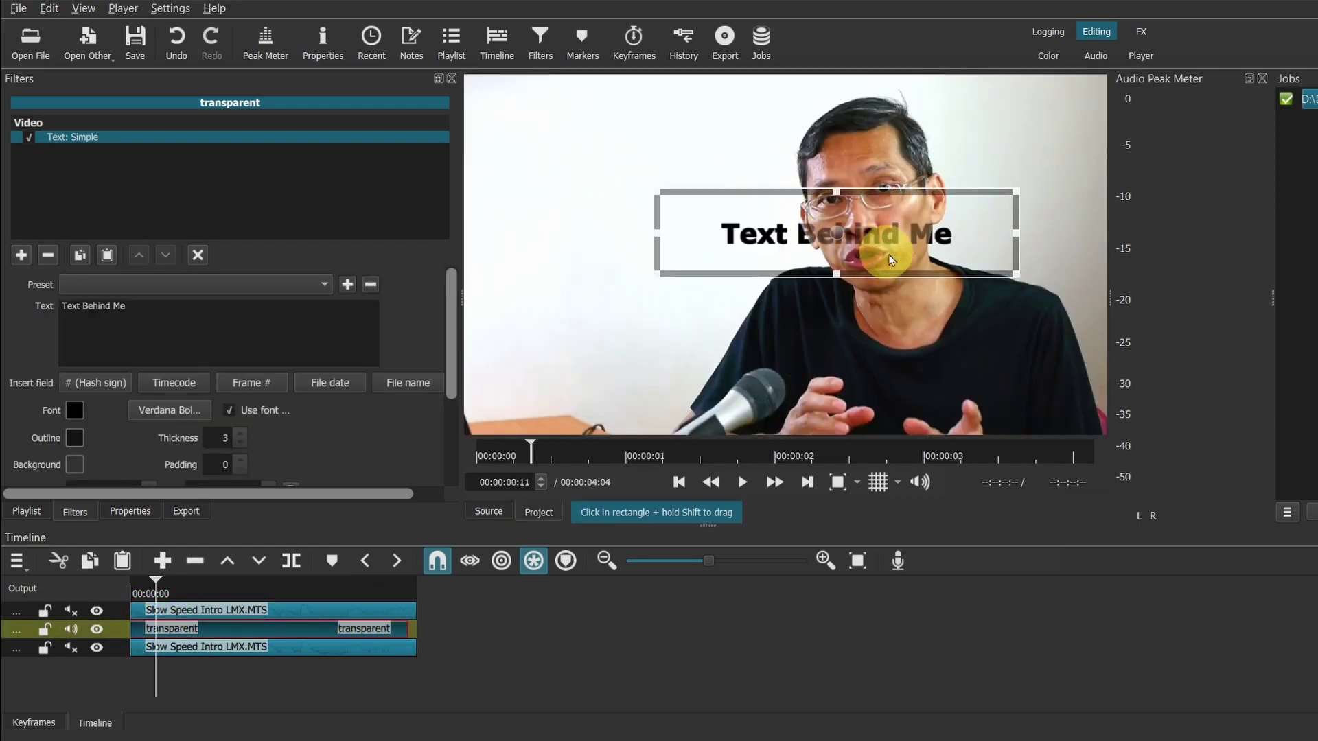
{"action": "left_click_drag", "start_coordinate": [843, 235], "coordinate": [903, 206]}
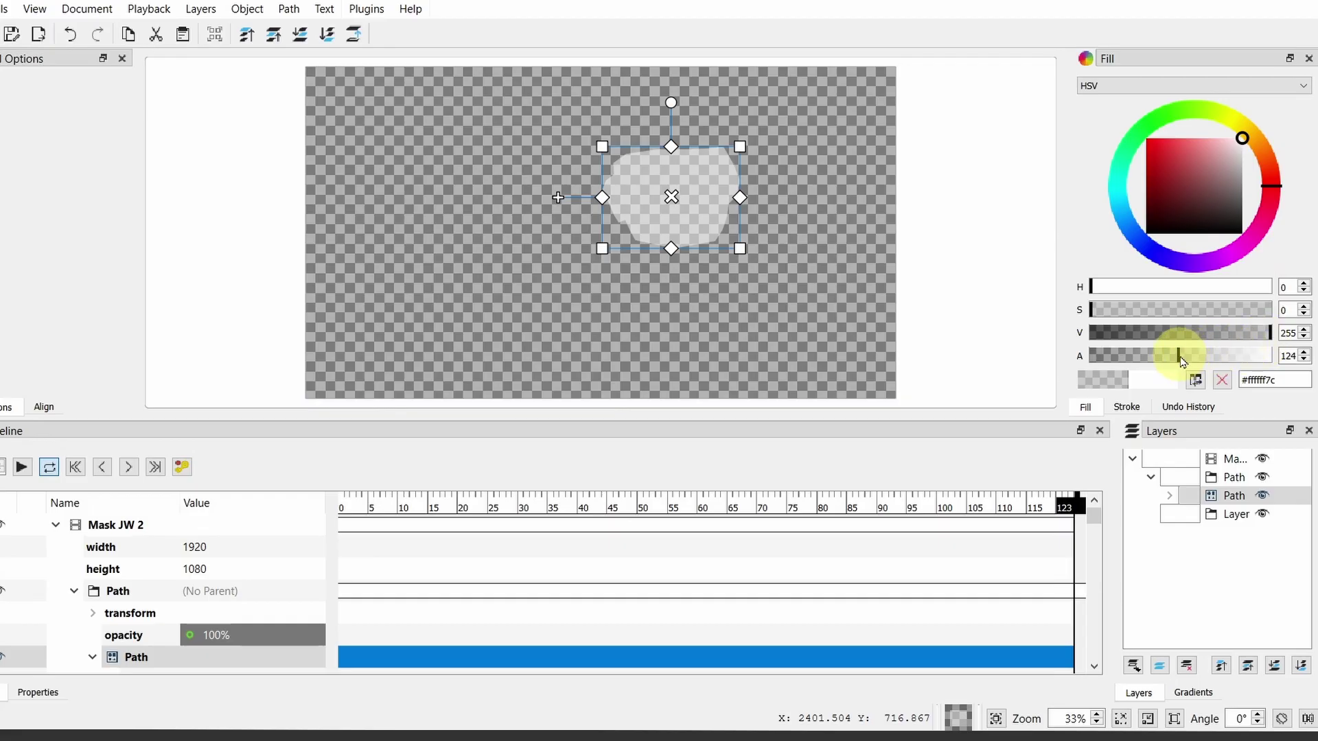
{"action": "left_click_drag", "start_coordinate": [1179, 357], "coordinate": [1279, 357]}
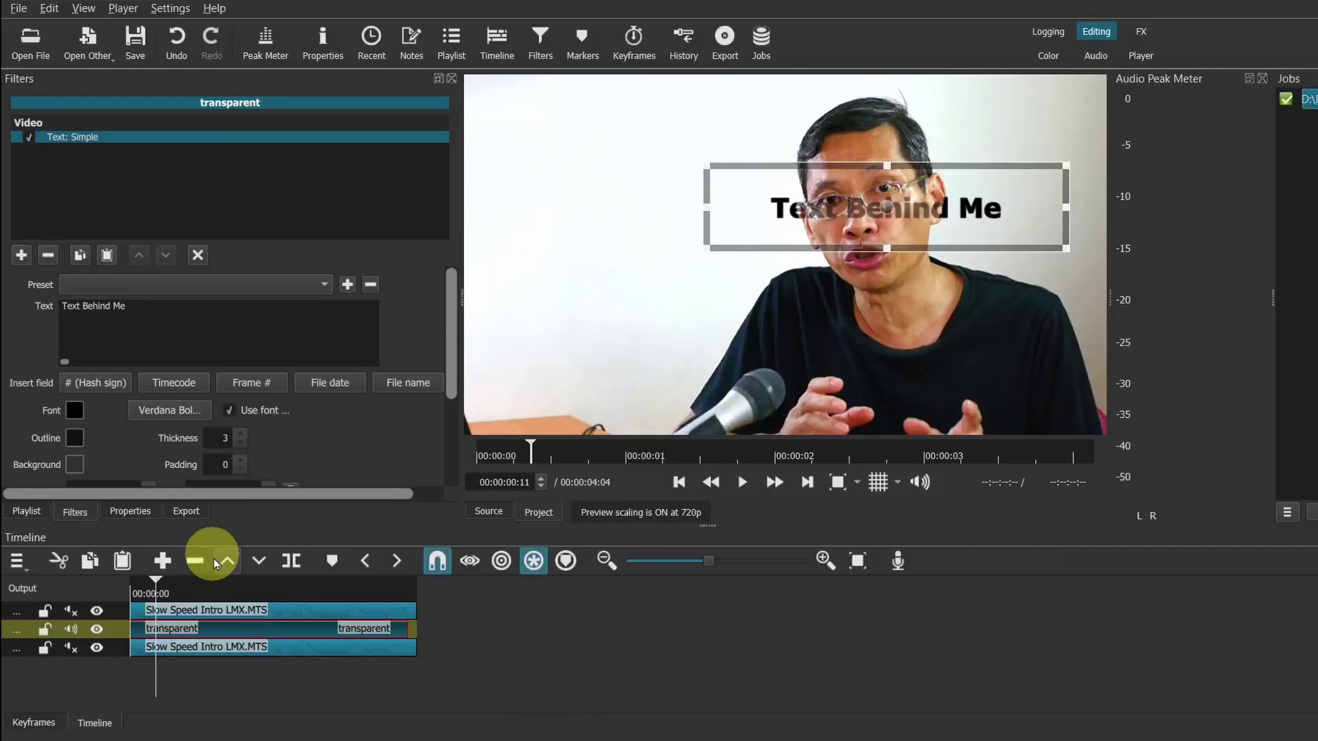
{"action": "left_click", "coordinate": [229, 610]}
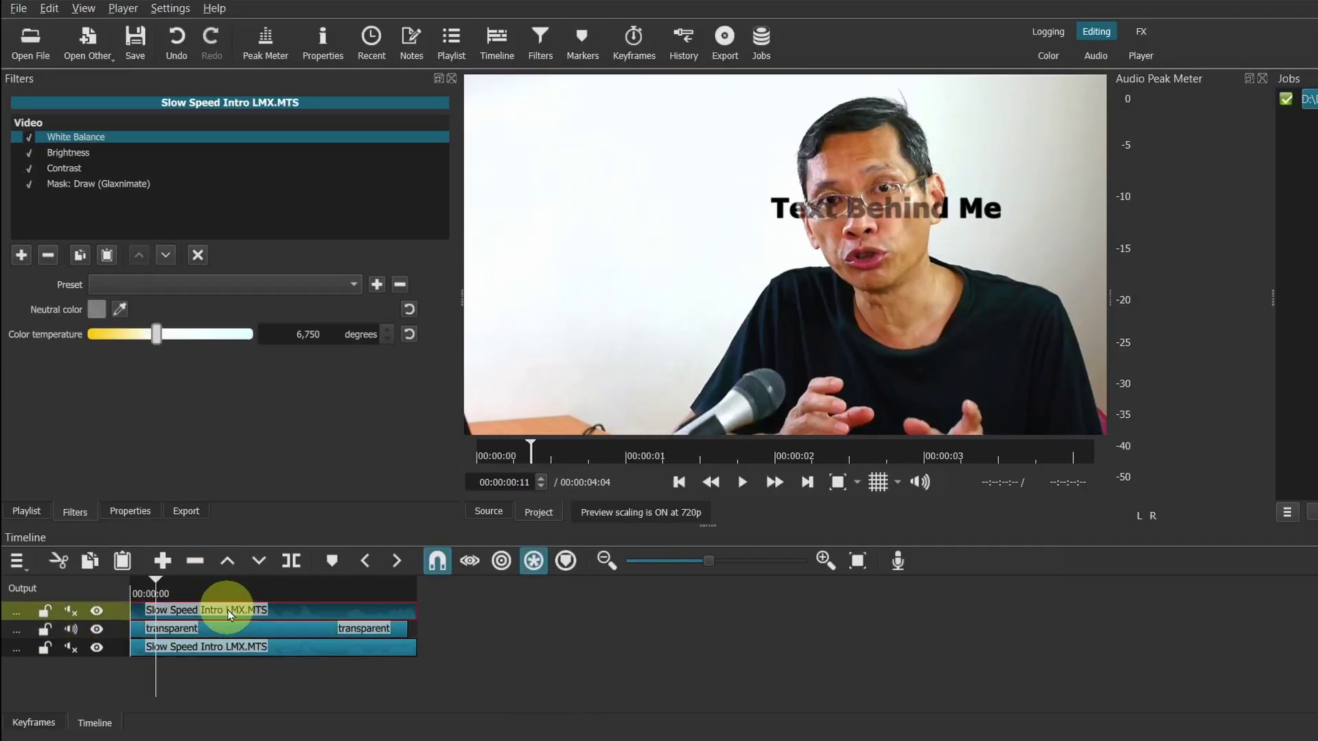
Show the Glaxnimate mask filter, step the playhead to frame 10, and select the title clip
{"action": "left_click", "coordinate": [81, 184]}
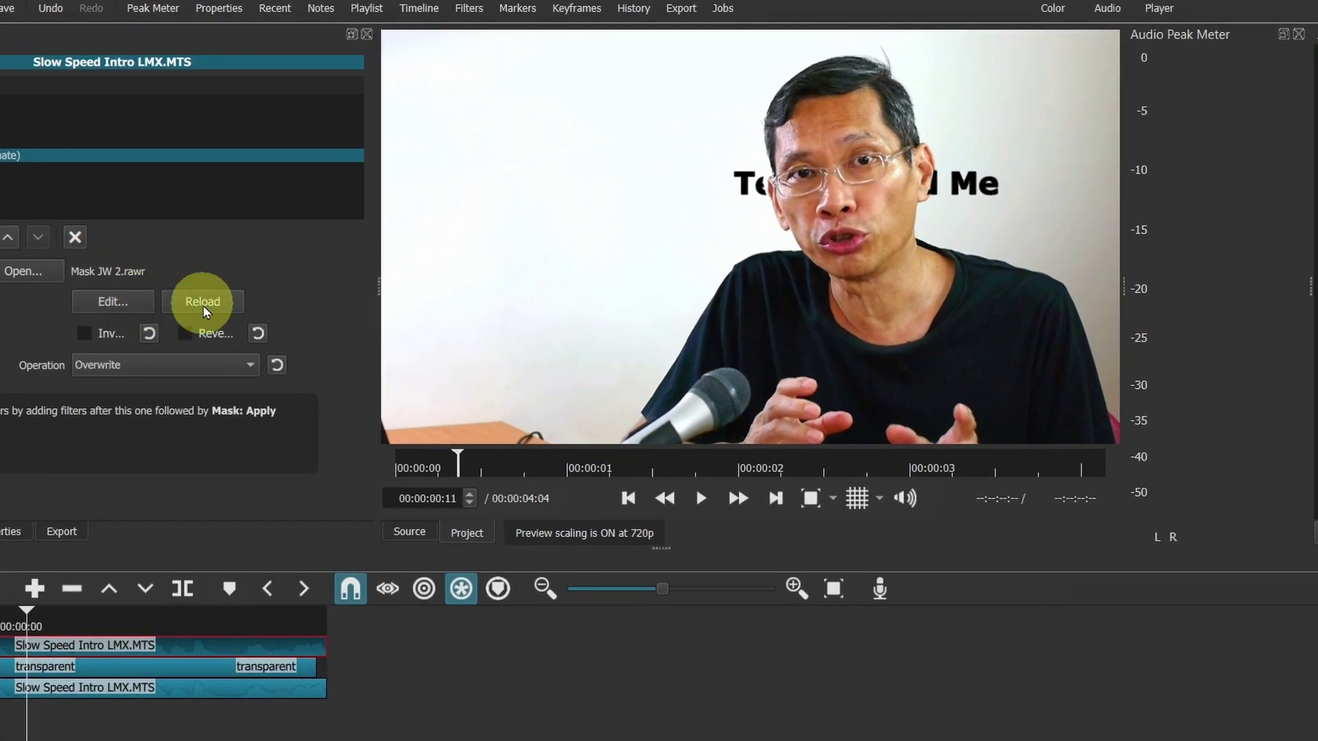
{"action": "left_click", "coordinate": [5, 617]}
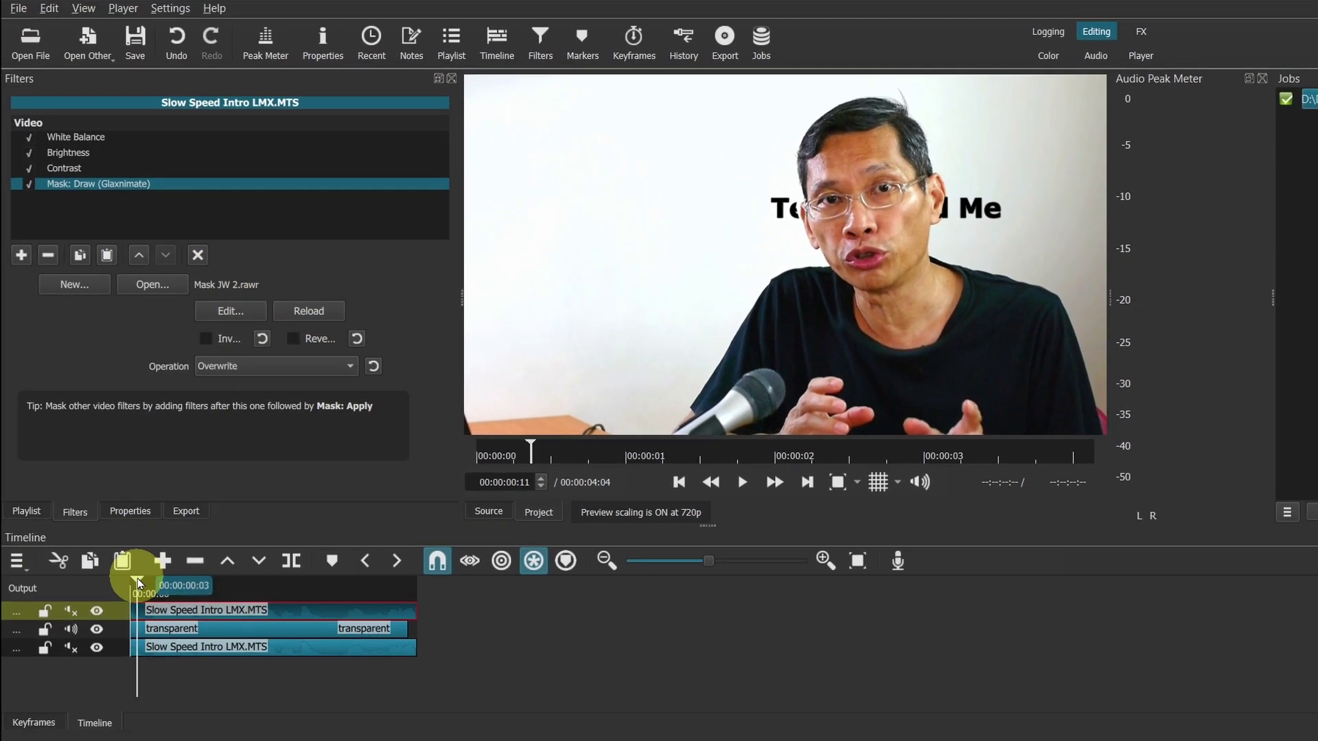
{"action": "left_click_drag", "start_coordinate": [138, 583], "coordinate": [153, 585]}
{"action": "left_click", "coordinate": [208, 629]}
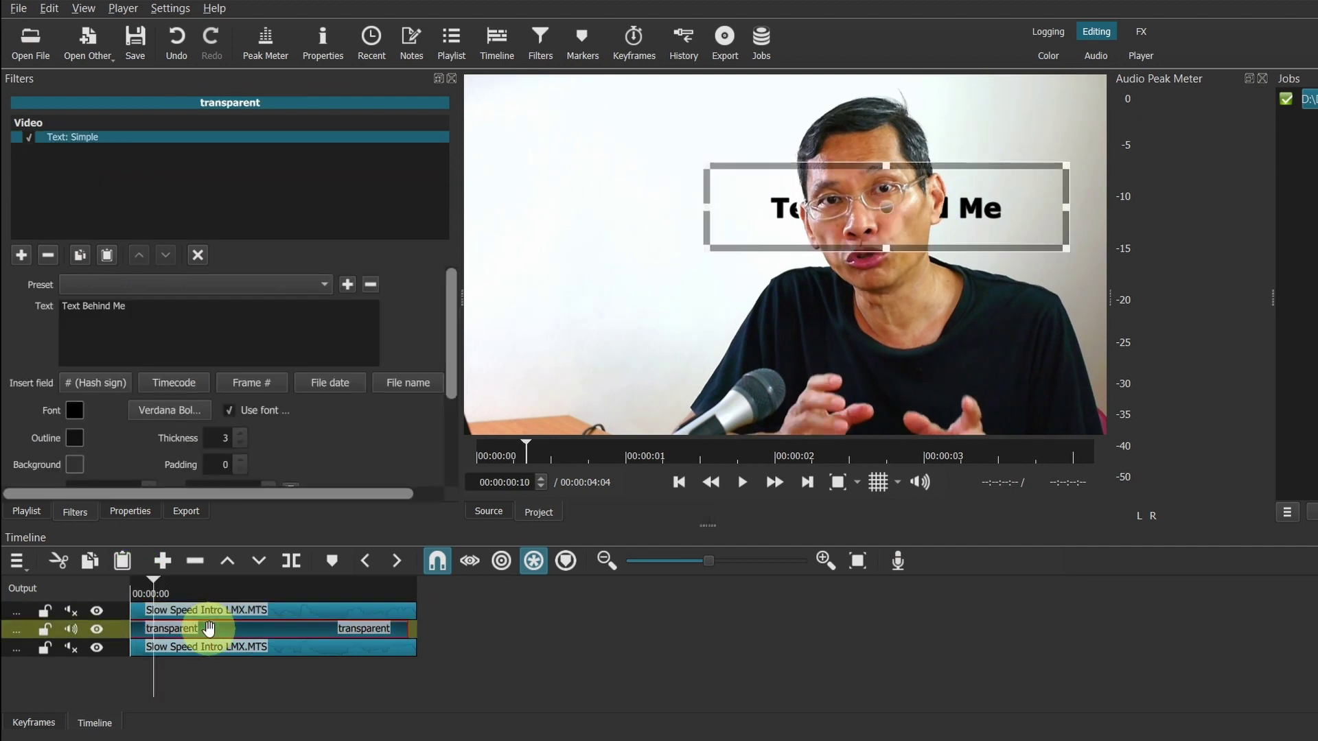
Keyframe the title sliding from (1281, 245) at the start to (77, 220), then save
{"action": "left_click_drag", "start_coordinate": [451, 363], "coordinate": [446, 485]}
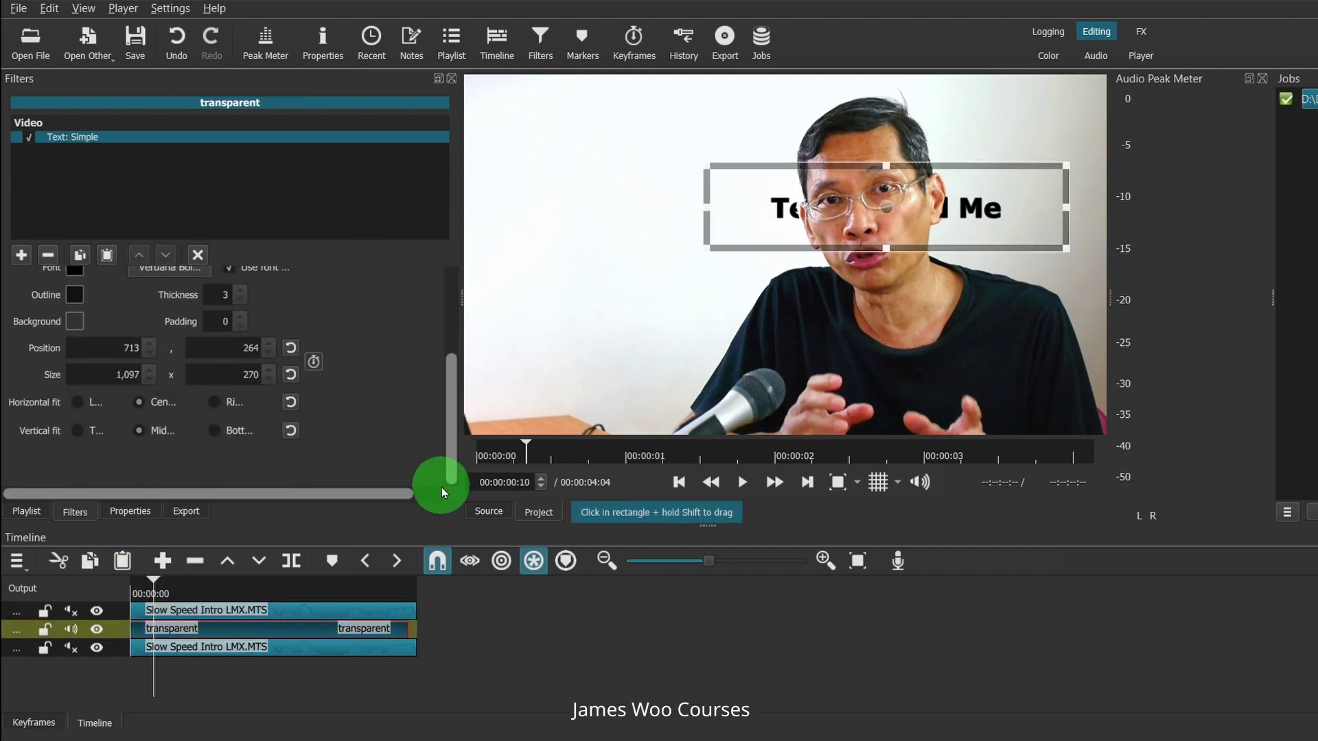
{"action": "left_click", "coordinate": [315, 362]}
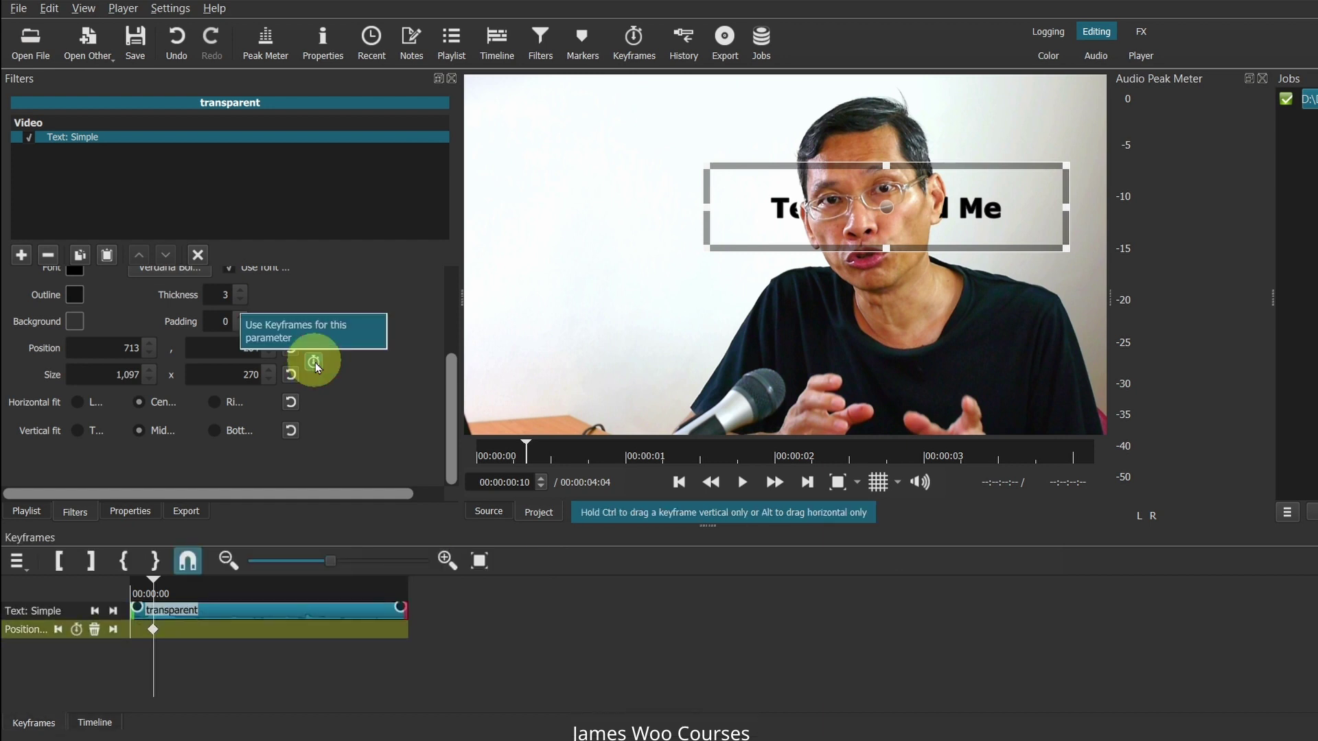
{"action": "left_click_drag", "start_coordinate": [887, 208], "coordinate": [665, 195]}
{"action": "left_click", "coordinate": [399, 589]}
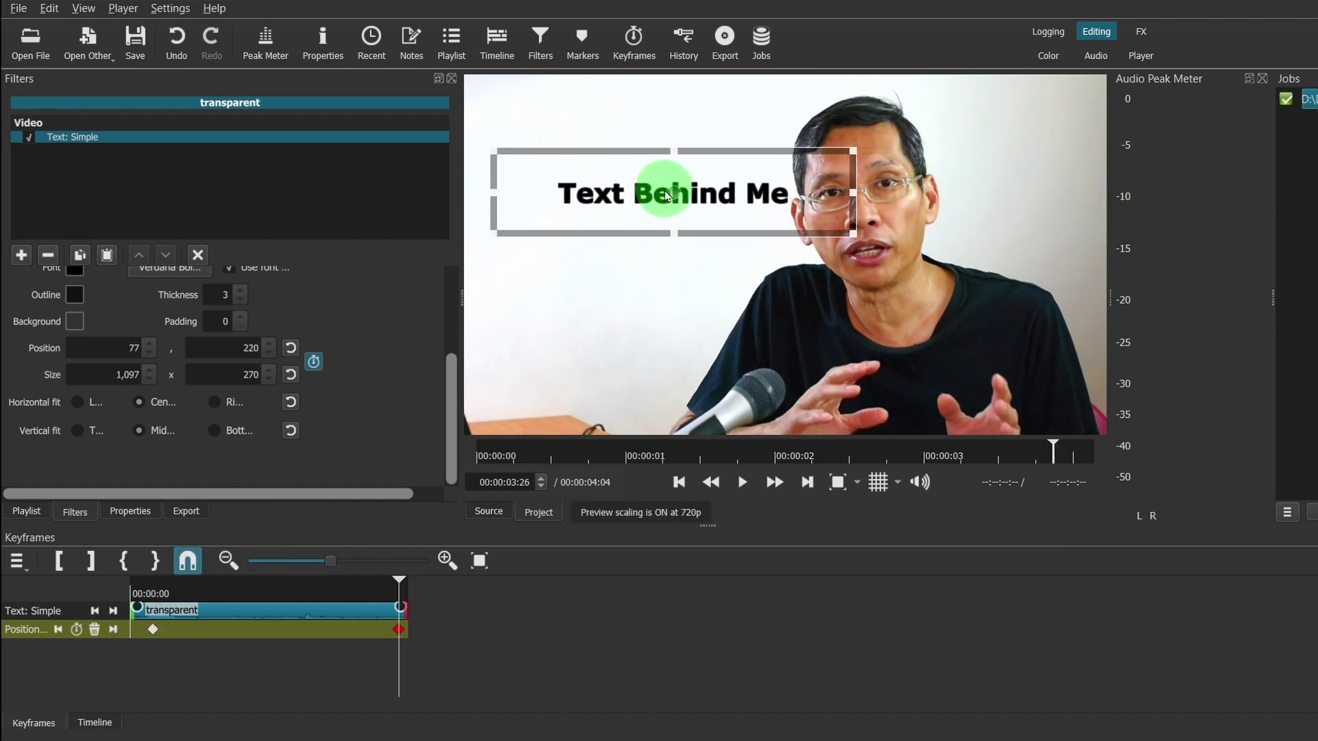
{"action": "left_click", "coordinate": [135, 598]}
{"action": "key", "text": "ctrl+s"}
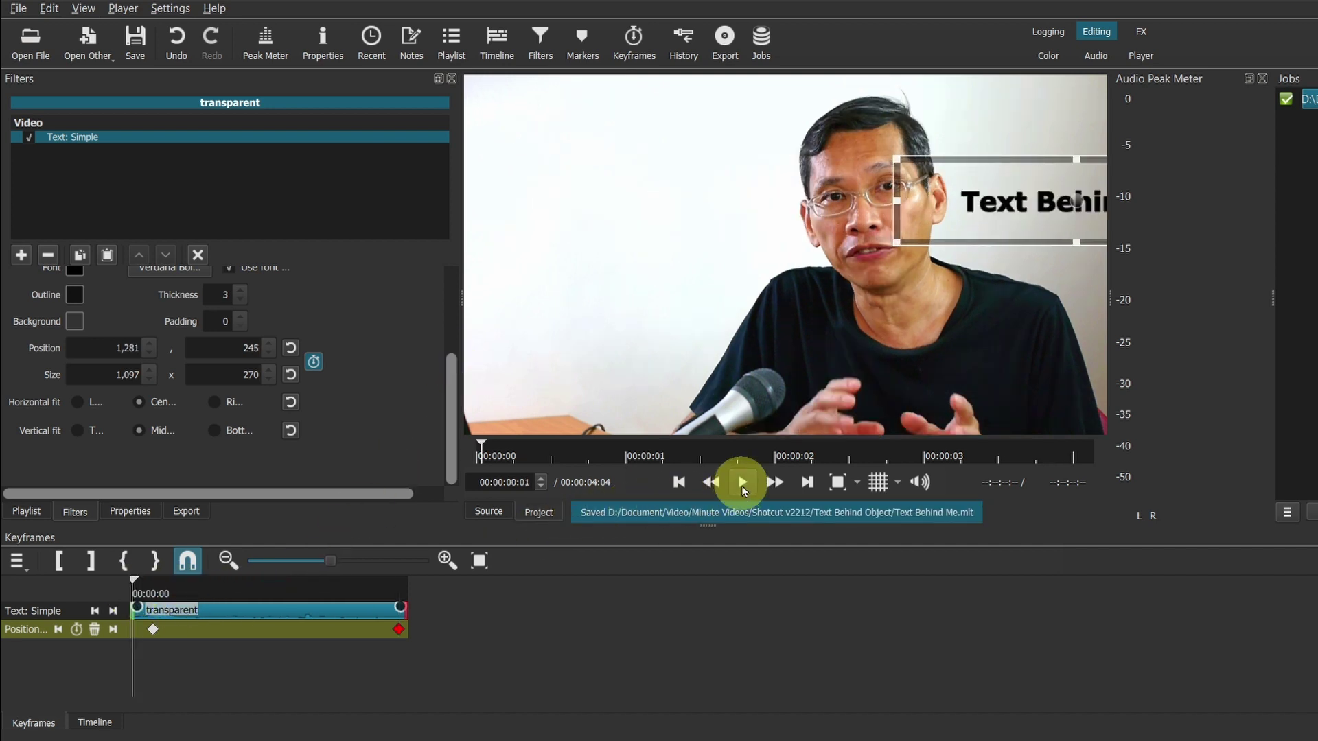